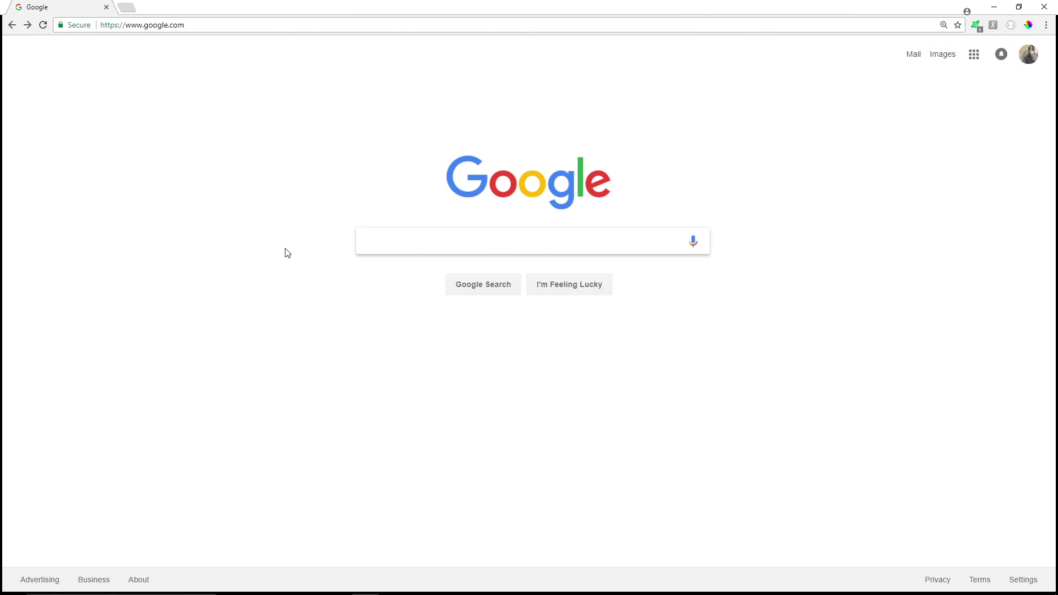
- Search Google for 'uefi', then replace the query with 'ubuntu' and search again
type("uefi")
key("Return")
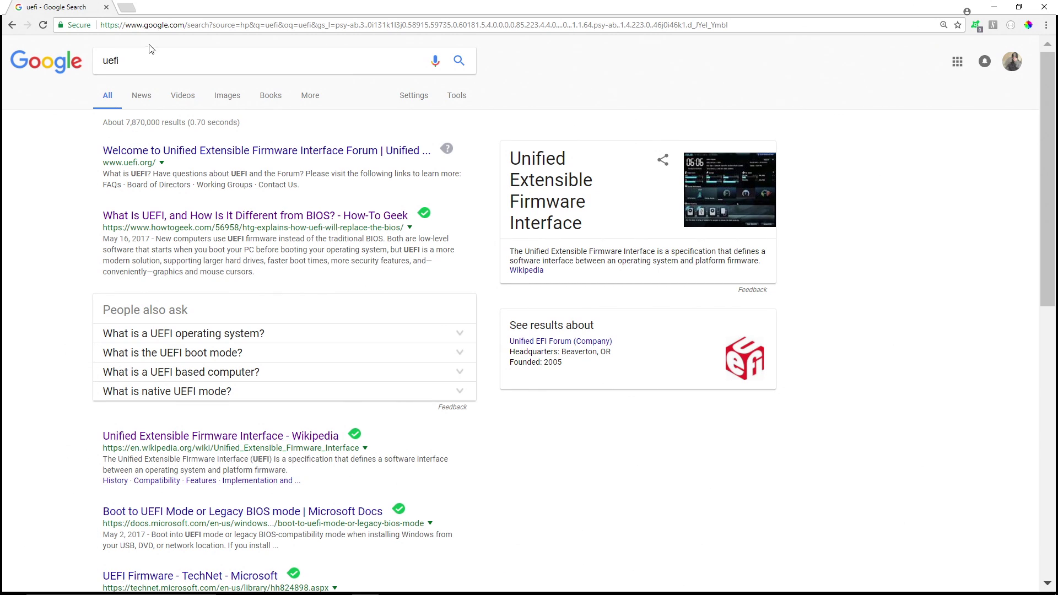
double_click(143, 58)
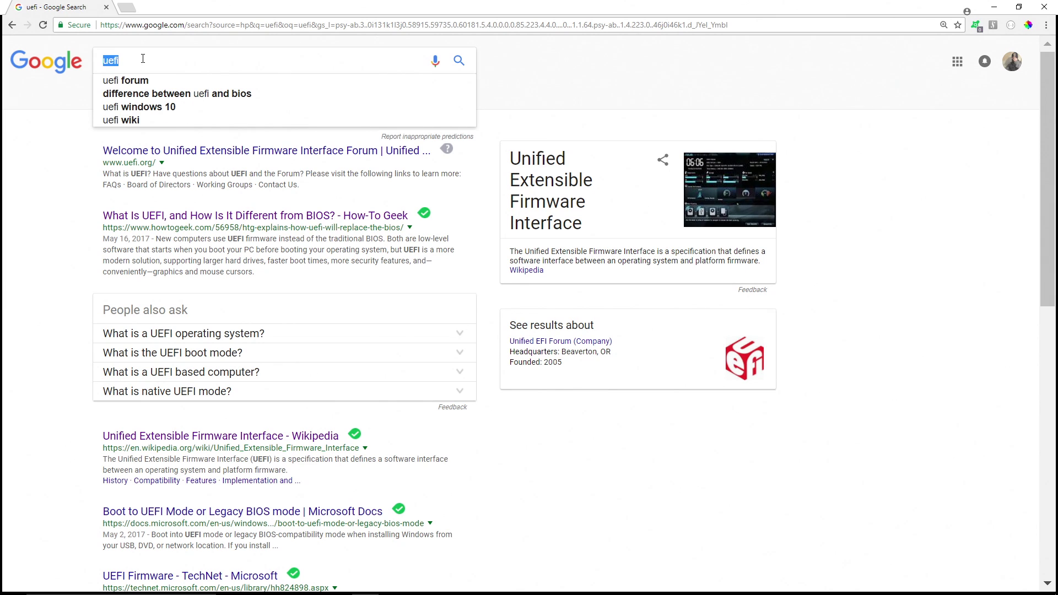
type("ubuntu")
key("Return")
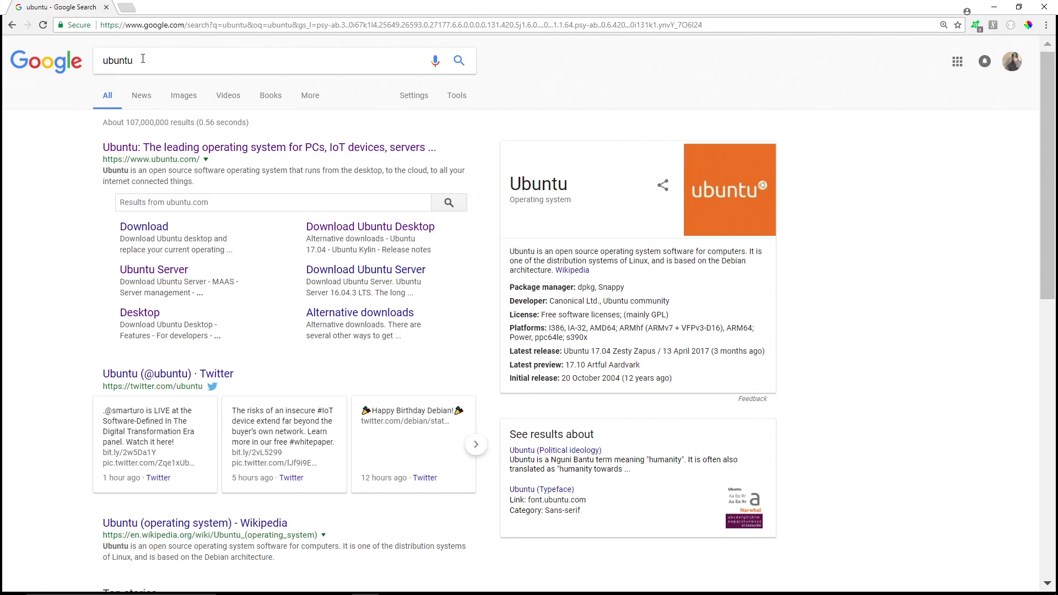
- Download the Ubuntu 16.04.3 LTS desktop ISO, skipping the donation and restarting the download manually
left_click(376, 231)
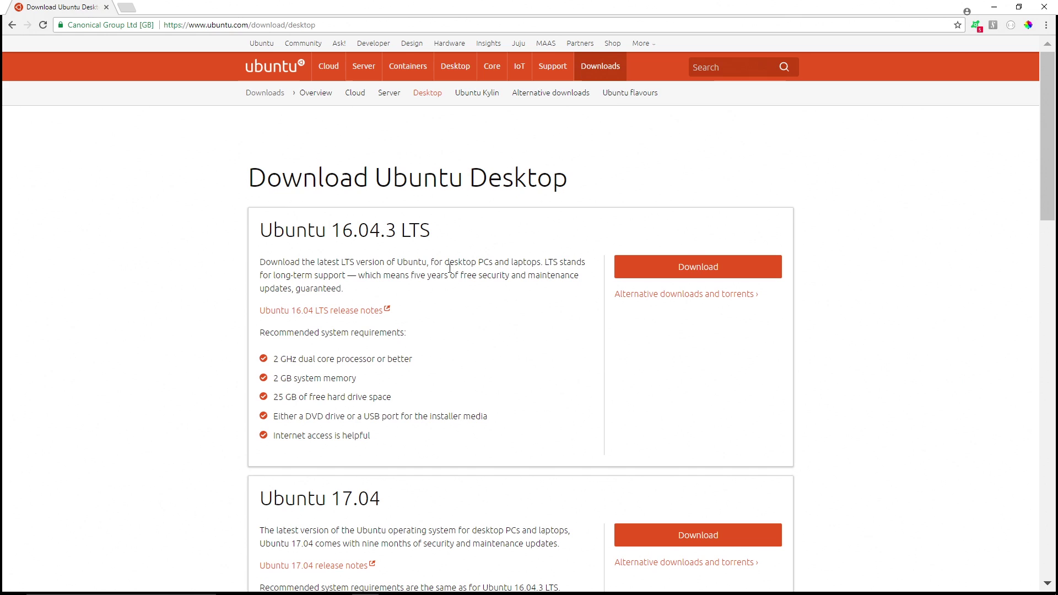
left_click(676, 265)
scroll(606, 253, "down", 5)
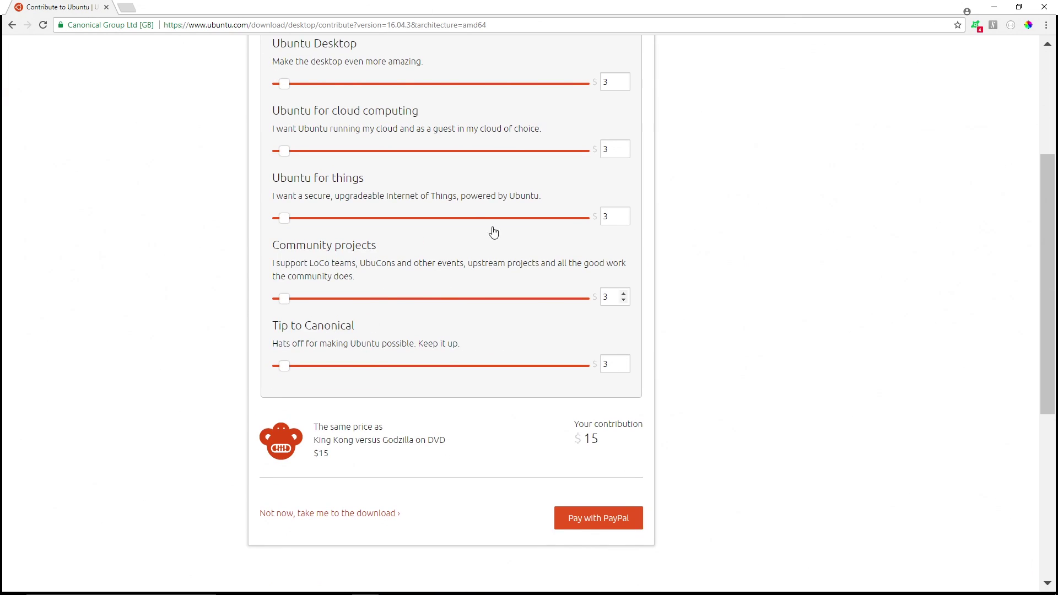
left_click(368, 520)
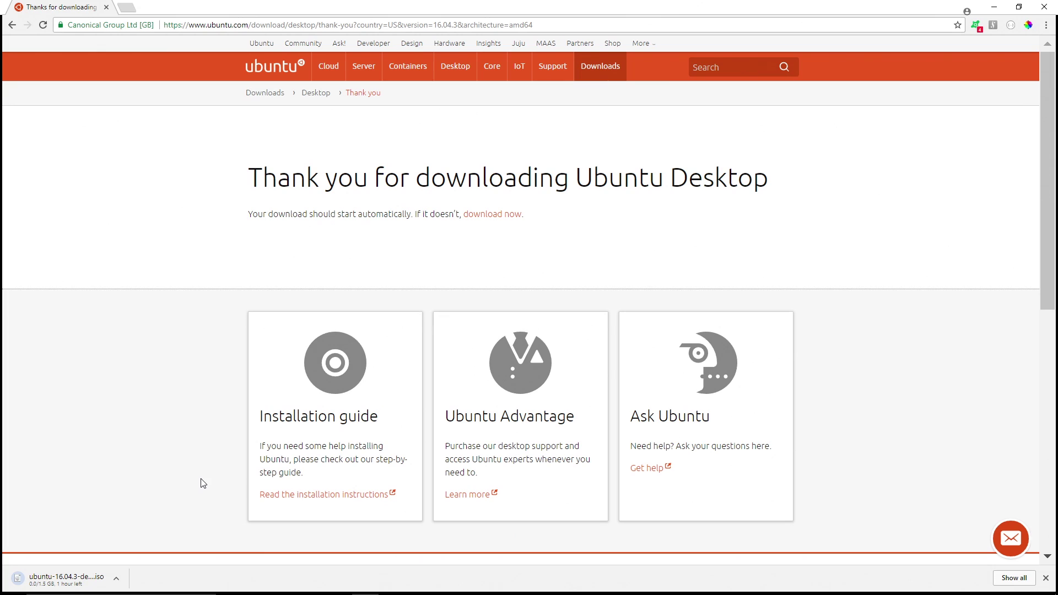
left_click(118, 580)
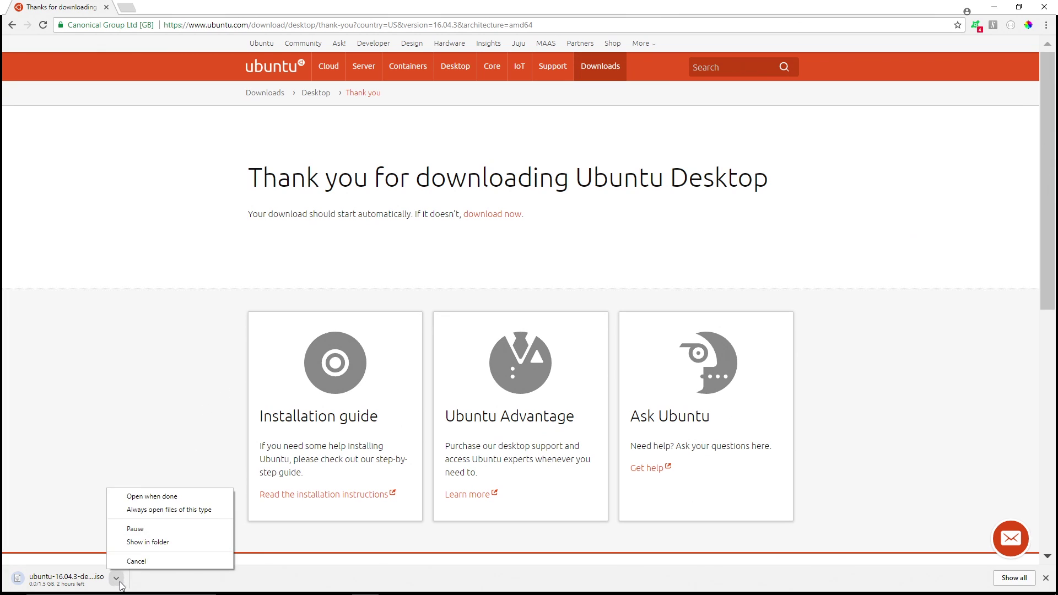
left_click(133, 561)
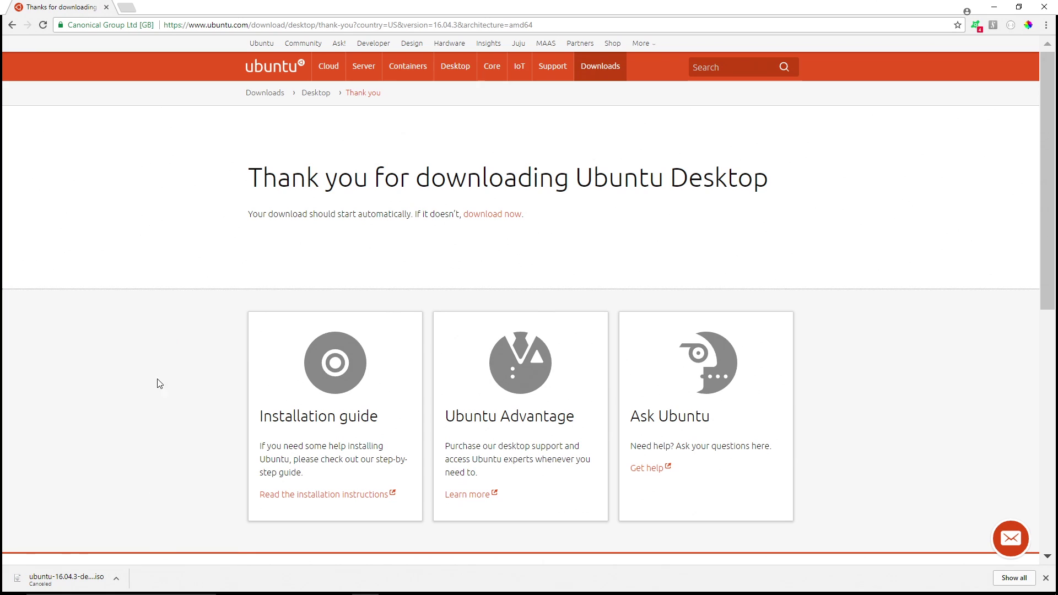
left_click(477, 214)
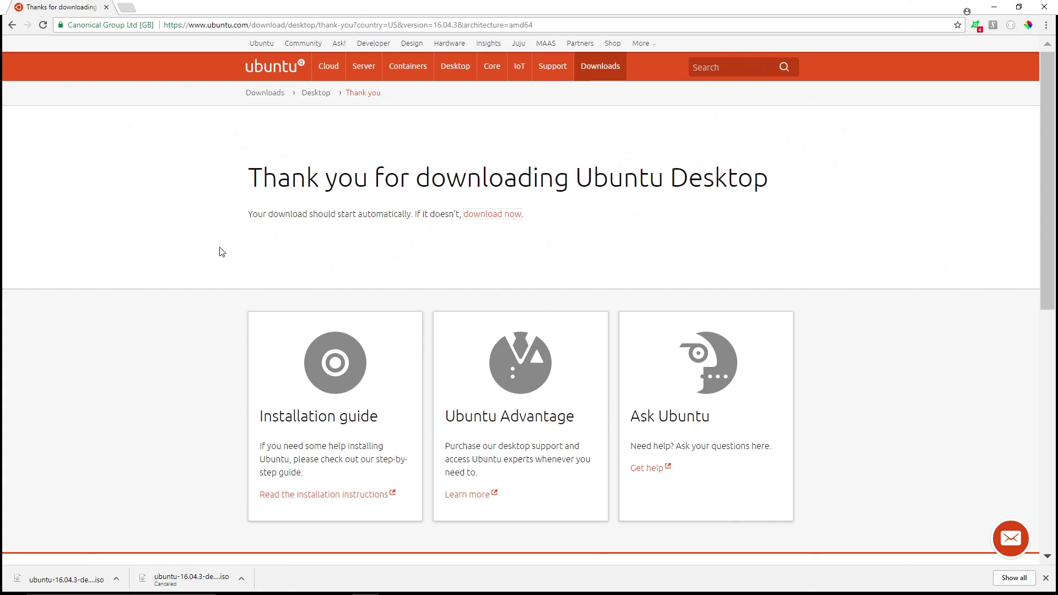
- Search 'rufus' in a new tab, go to rufus.akeo.ie and download Rufus 2.16
left_click(128, 7)
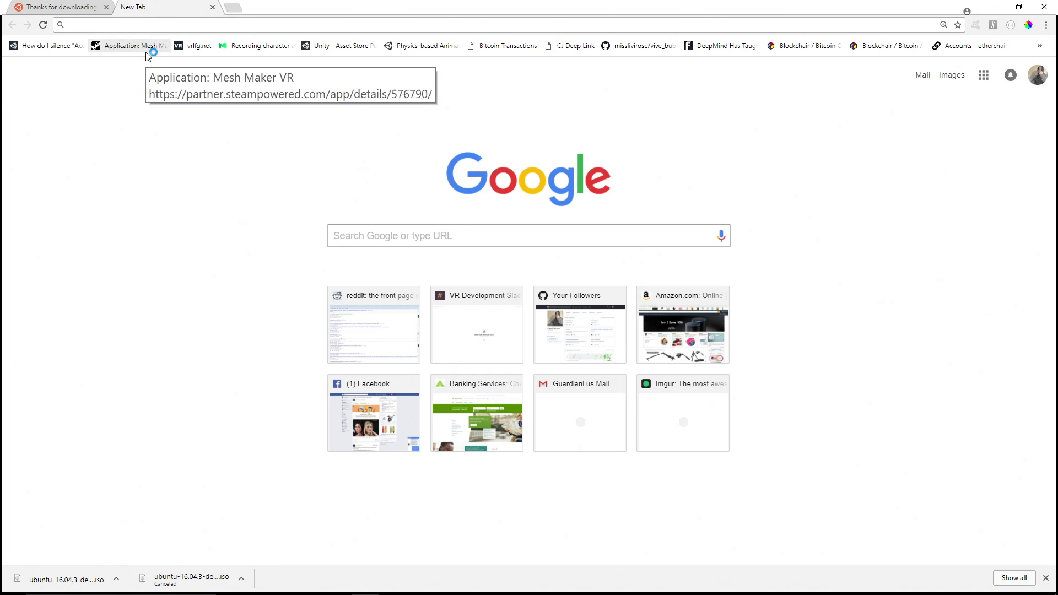
type("rufus")
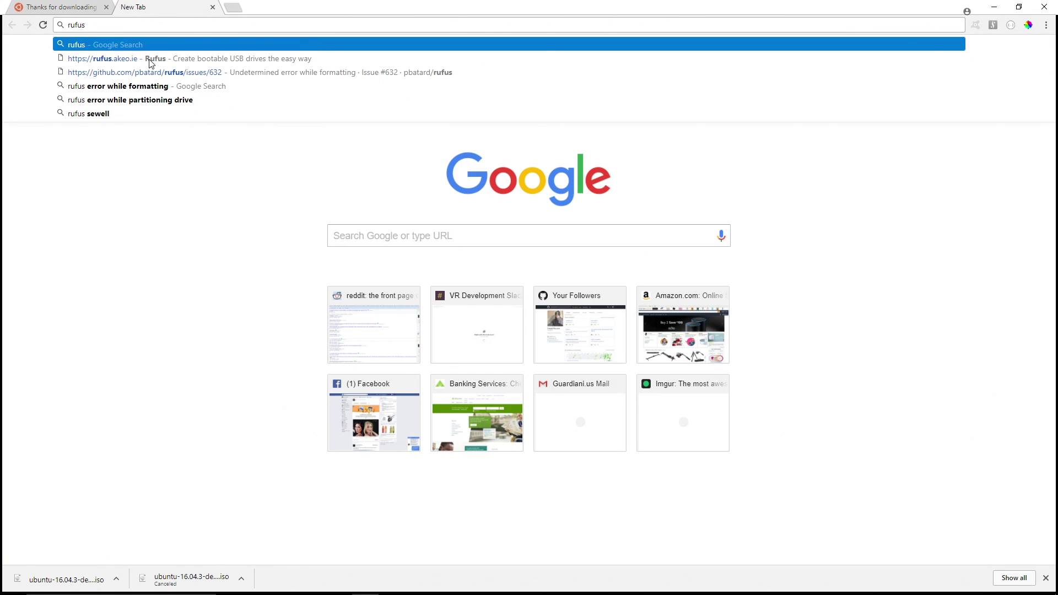
key("Return")
left_click(166, 147)
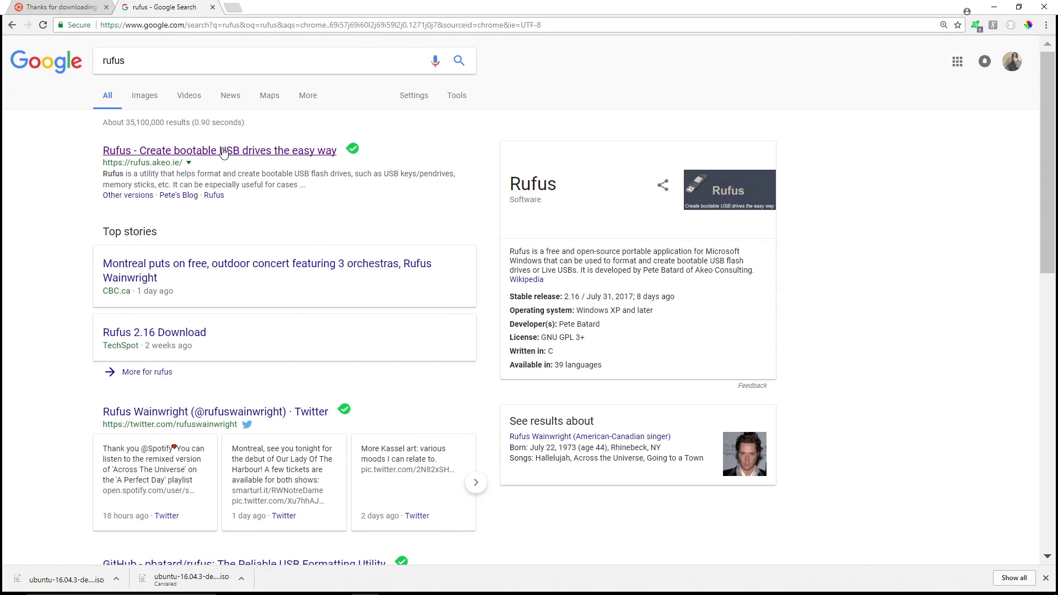
scroll(620, 243, "down", 6)
scroll(620, 243, "down", 2)
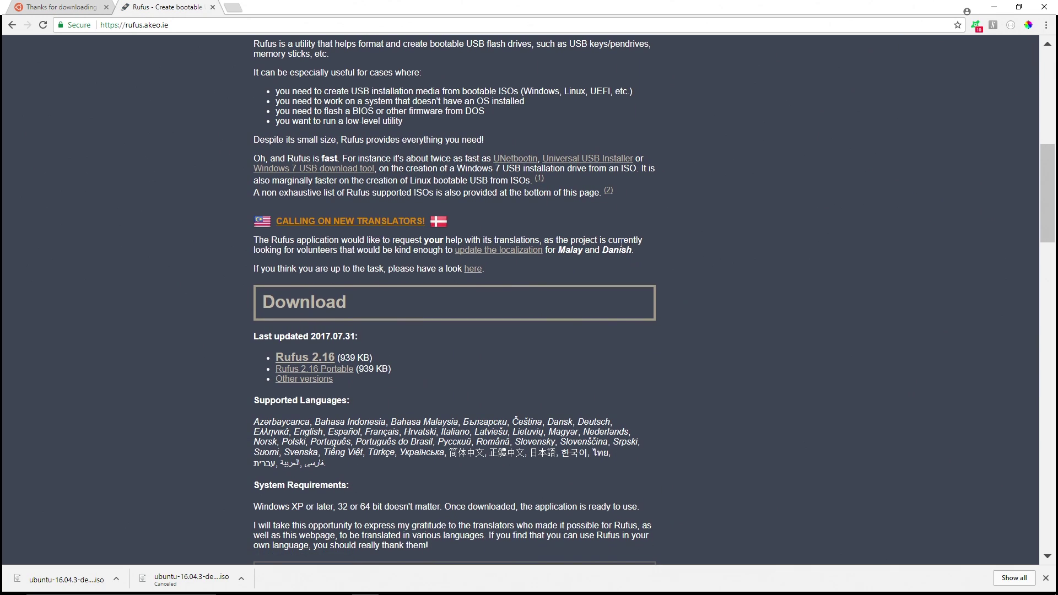
left_click(294, 358)
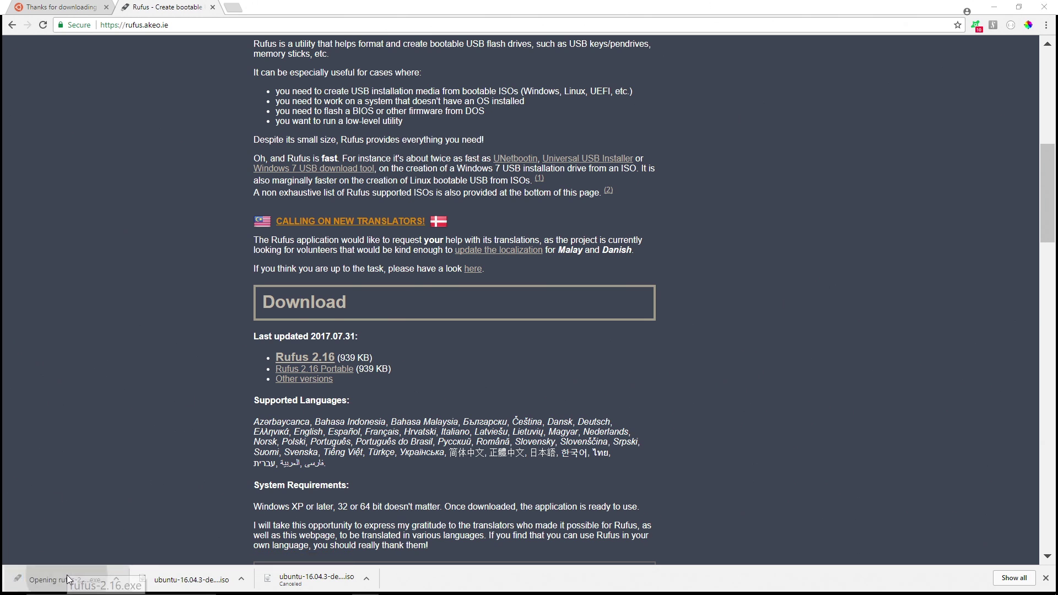
- Launch Rufus with administrator rights and use the GPT partition scheme for UEFI
left_click(67, 576)
left_click(446, 369)
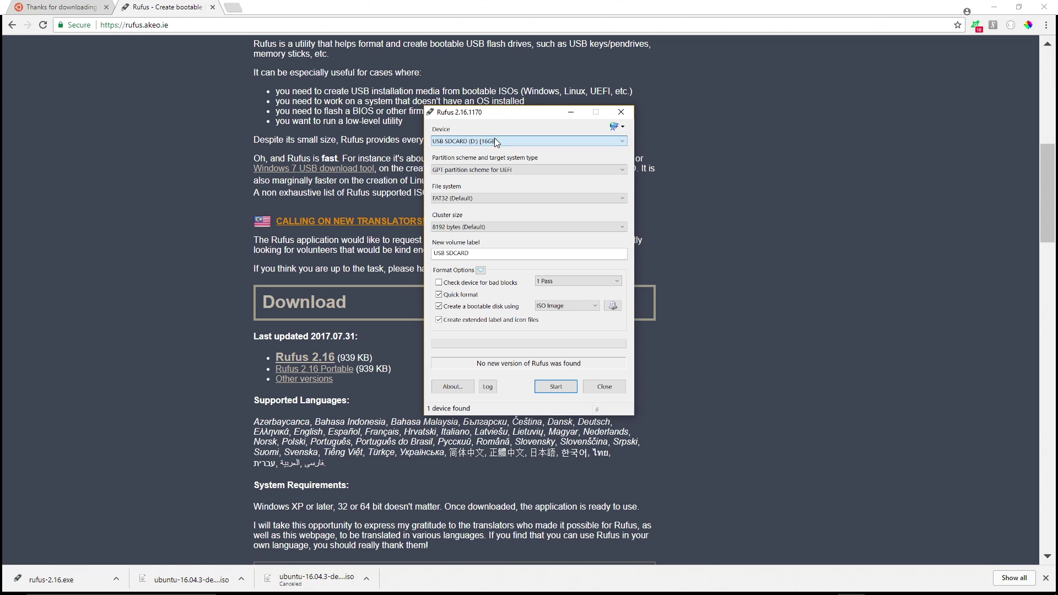
left_click(535, 168)
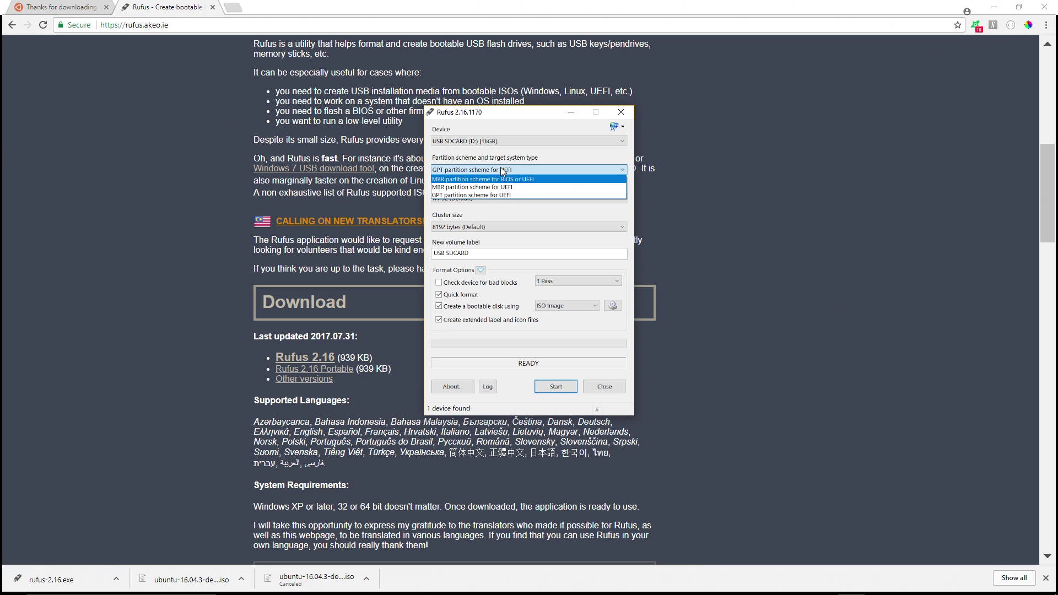
left_click(501, 196)
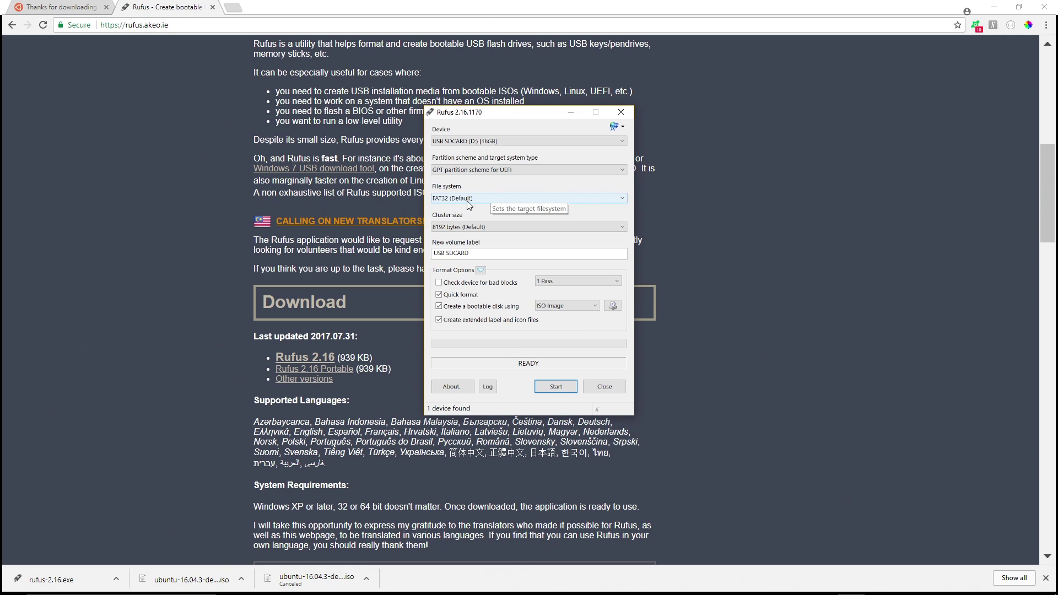
- Replace the 'USB SDCARD' volume label with 'ubuntu'
double_click(490, 254)
left_click(491, 252)
left_click_drag(490, 252, 419, 252)
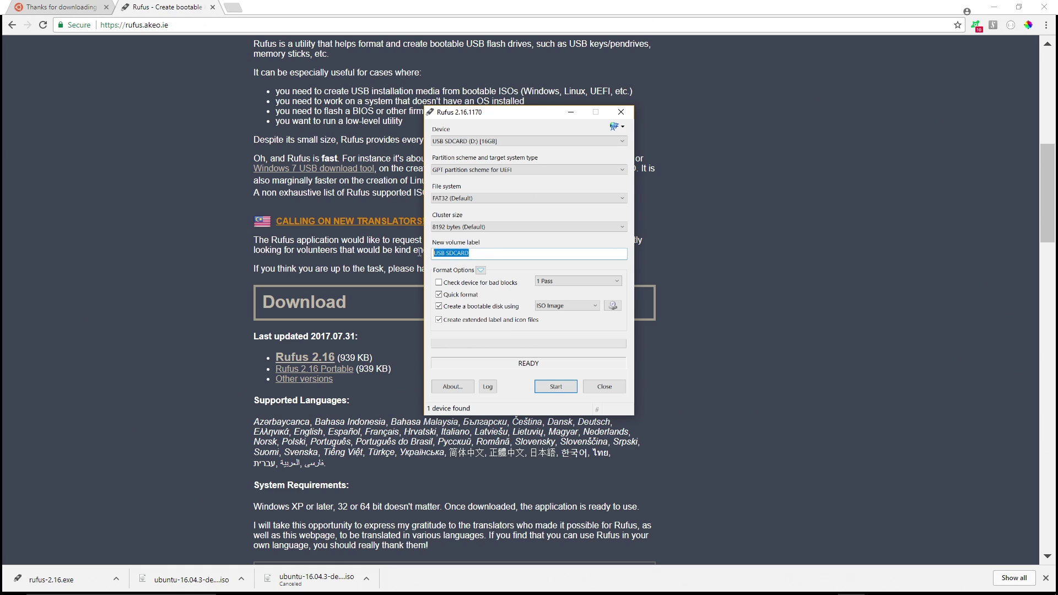
type("ubuntu")
- Load ubuntu-16.04.3-desktop-amd64.iso as the ISO Image to write
left_click(593, 306)
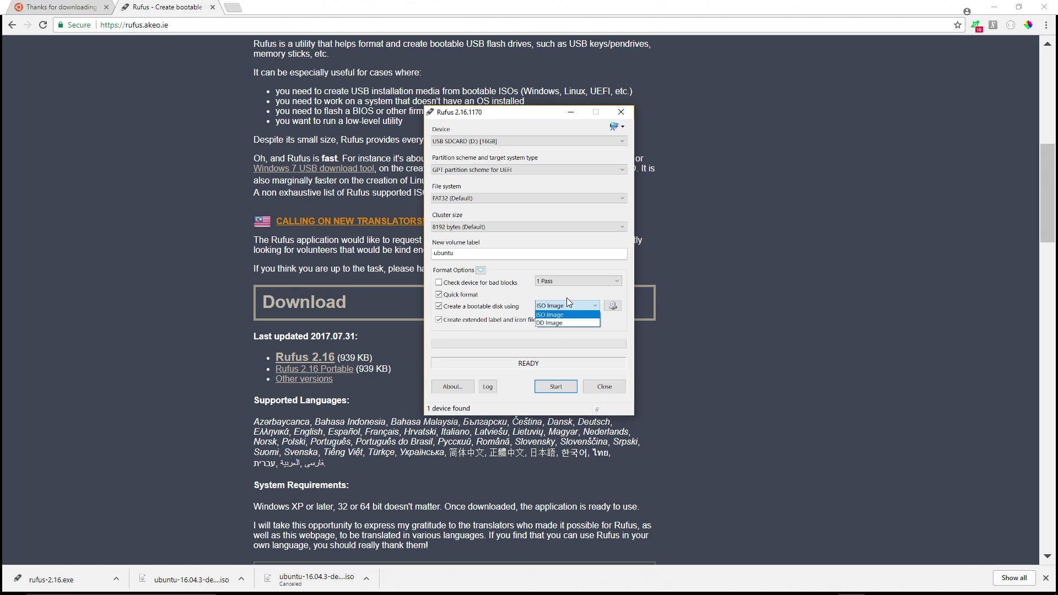
left_click(596, 303)
left_click(613, 305)
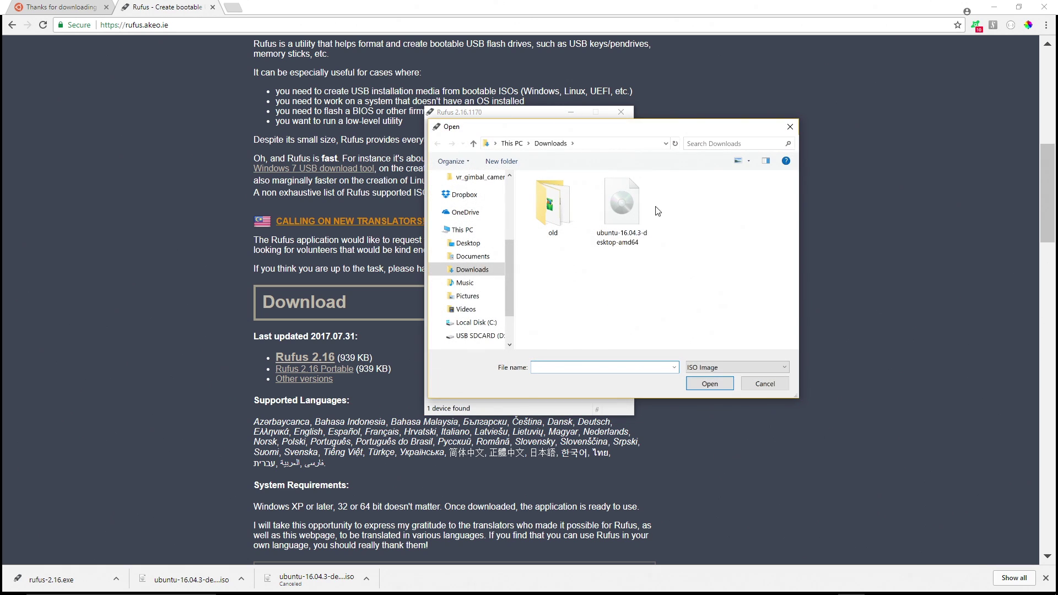
left_click(617, 204)
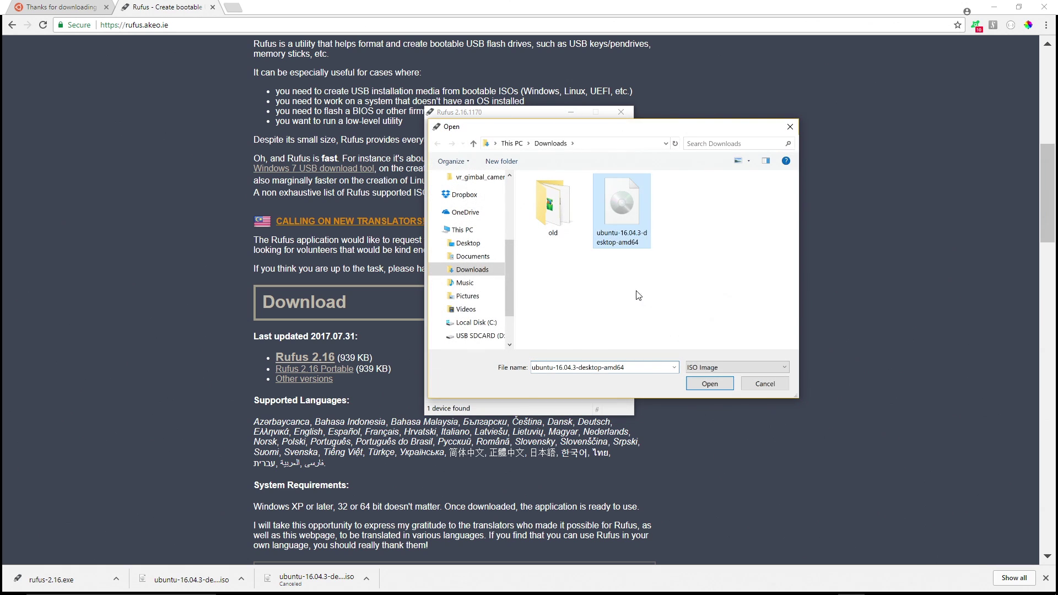
left_click(711, 384)
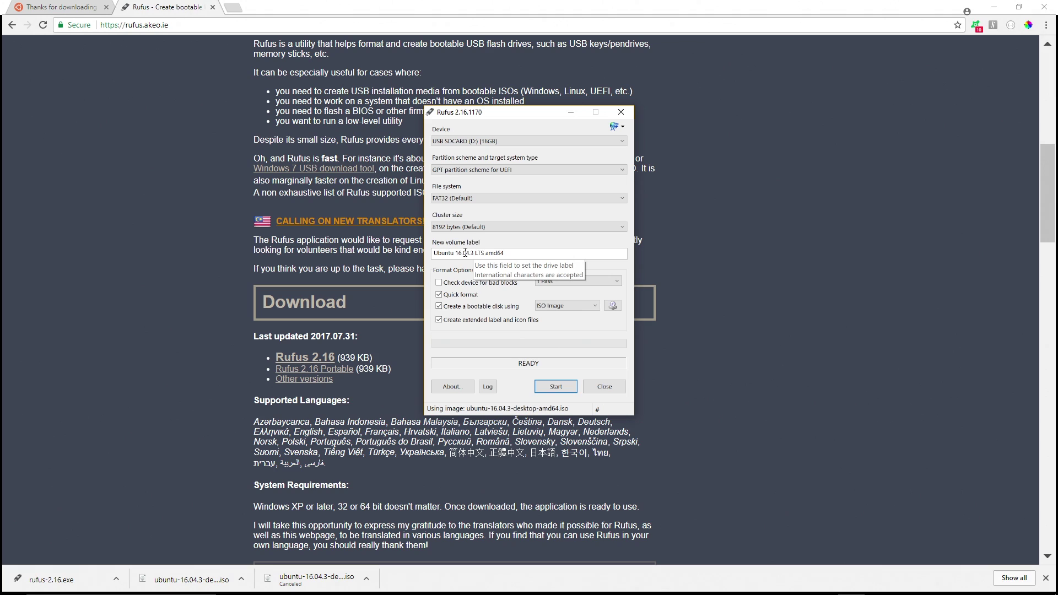
- Write the drive in ISO Image mode, accepting the data-erase warning
left_click(556, 387)
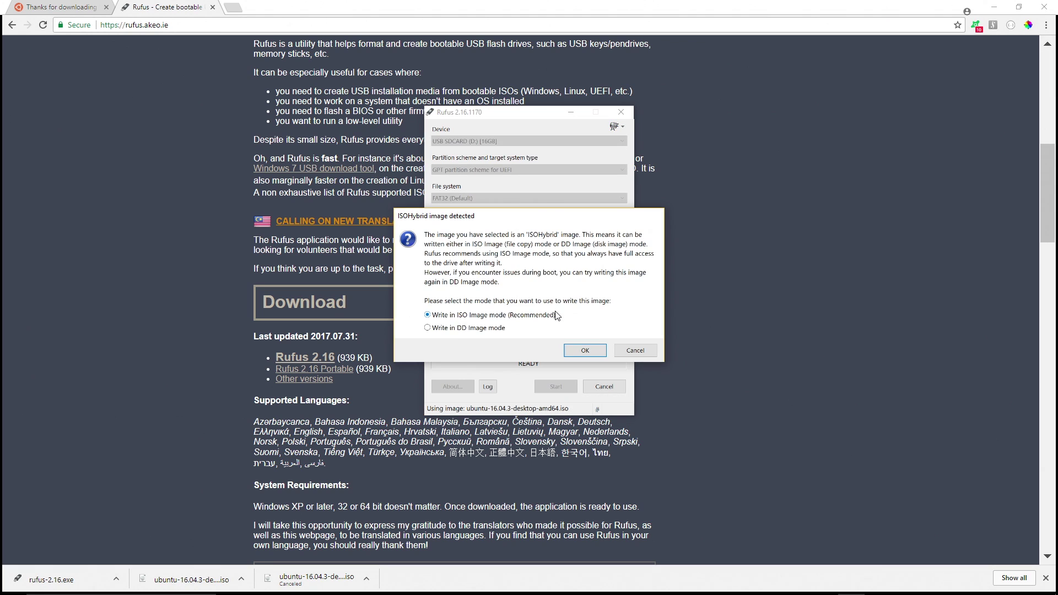
left_click(576, 350)
left_click(576, 351)
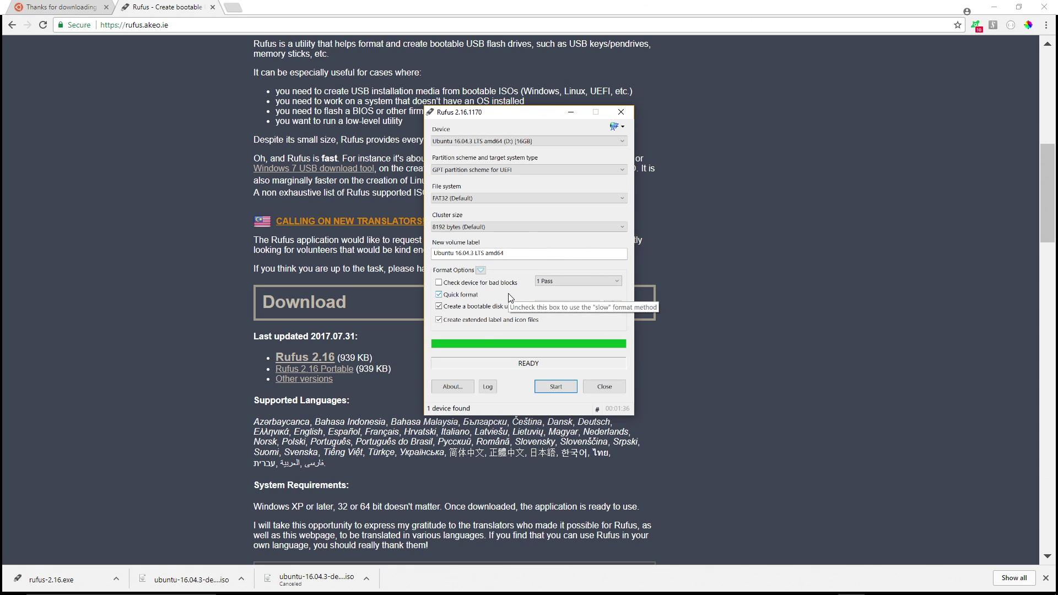
- Open Device Manager and select the Generic Multi-Card USB disk drive
left_click(96, 584)
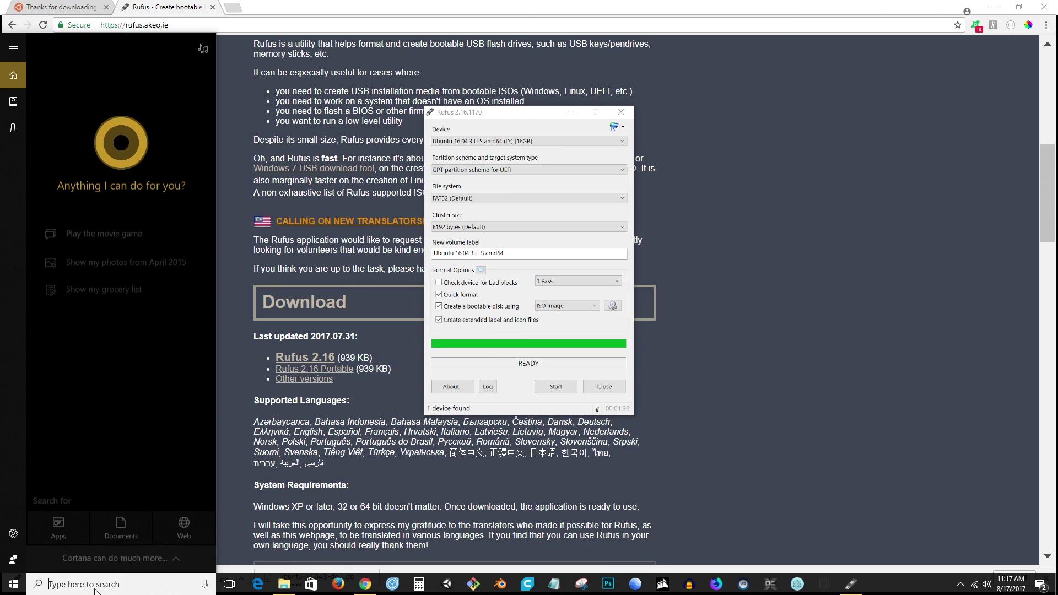
type("dev")
key("Return")
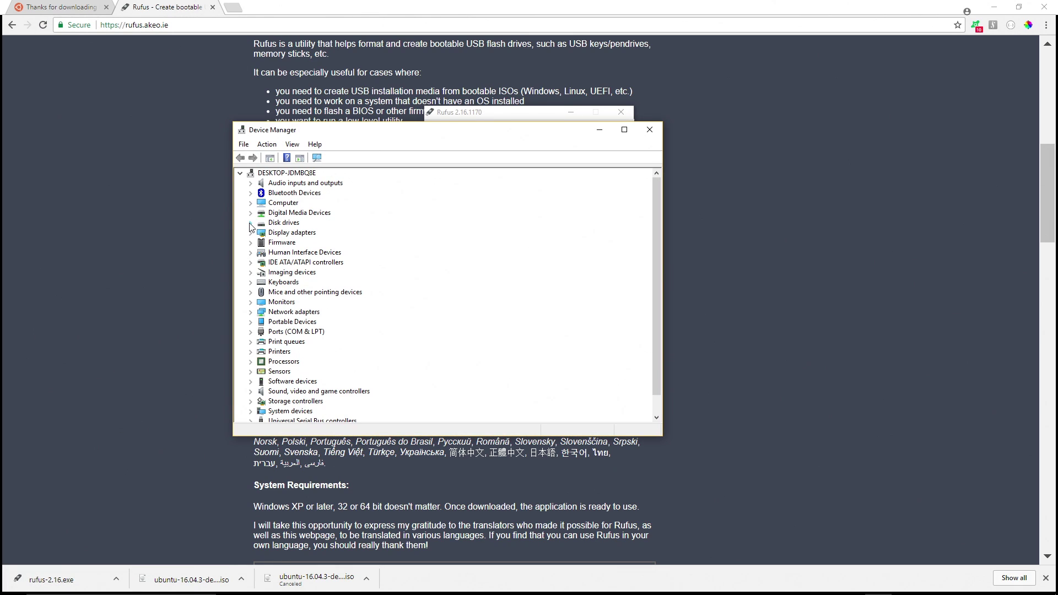
left_click(251, 223)
left_click(334, 234)
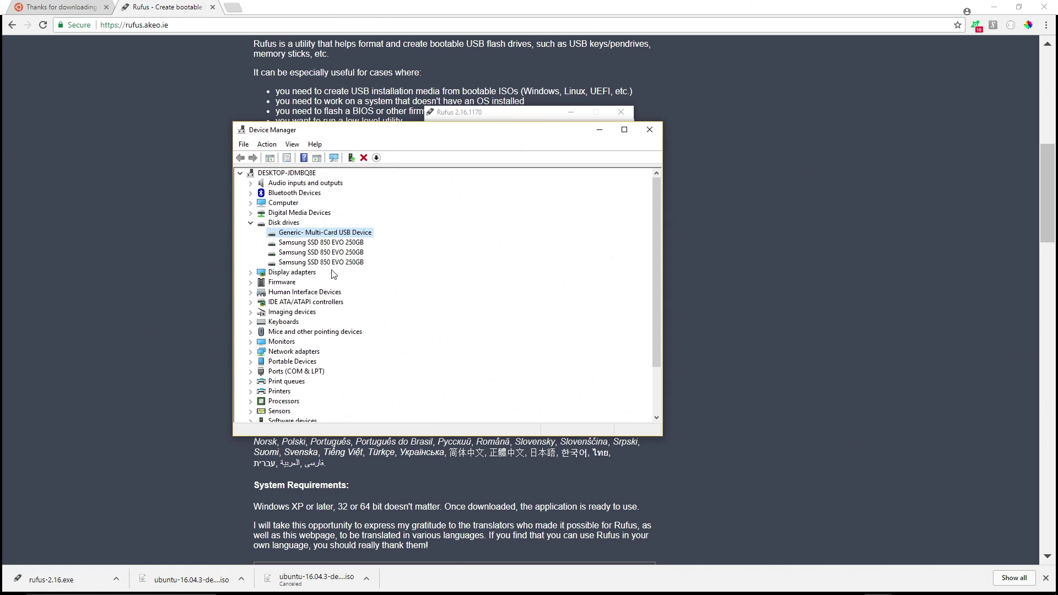
- Set the card reader's removal policy to Better performance and close Device Manager
right_click(331, 232)
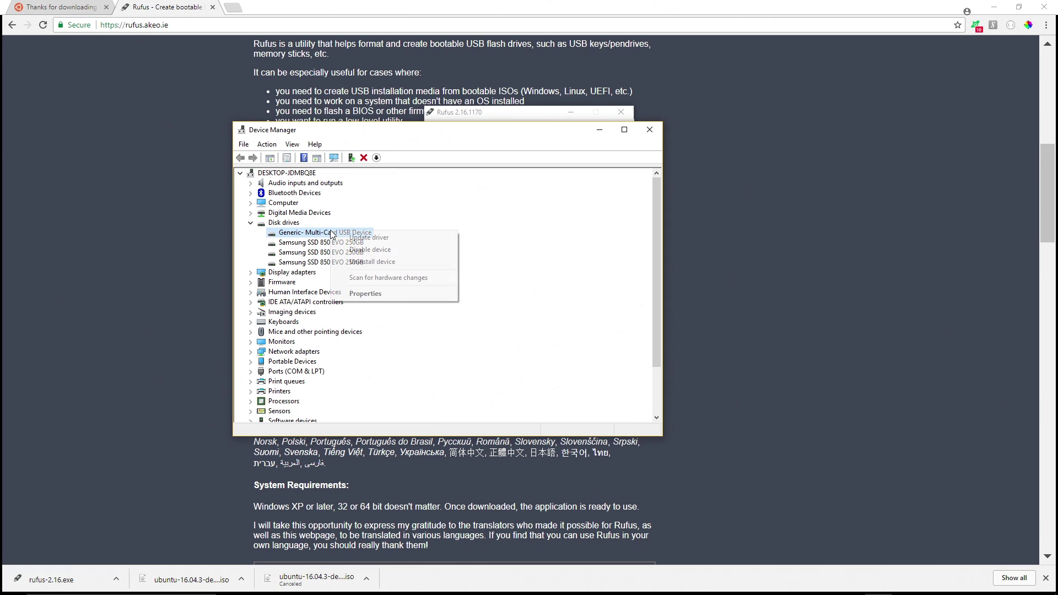
left_click(370, 295)
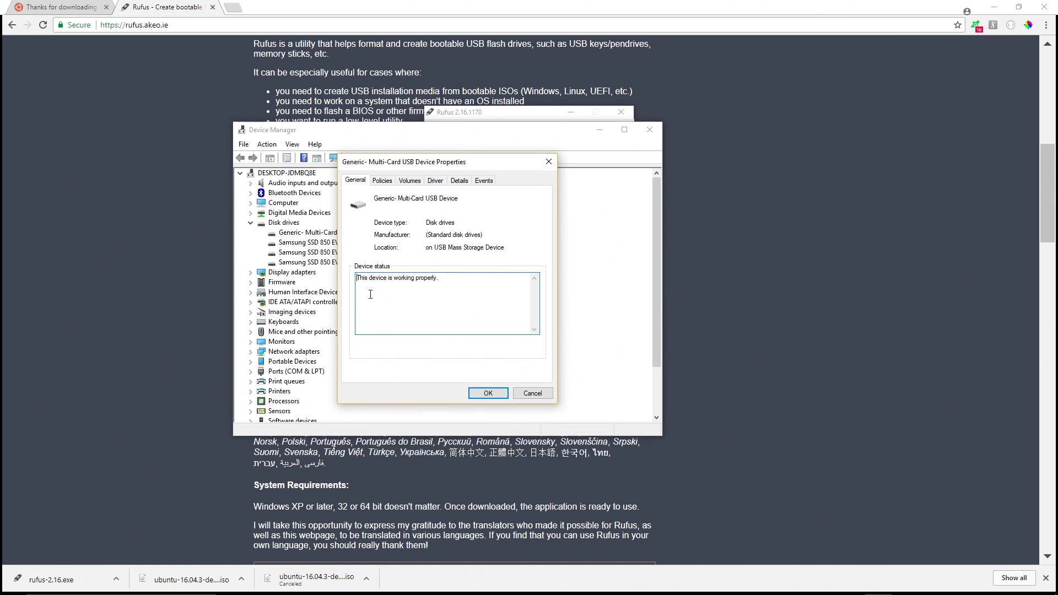
left_click(383, 180)
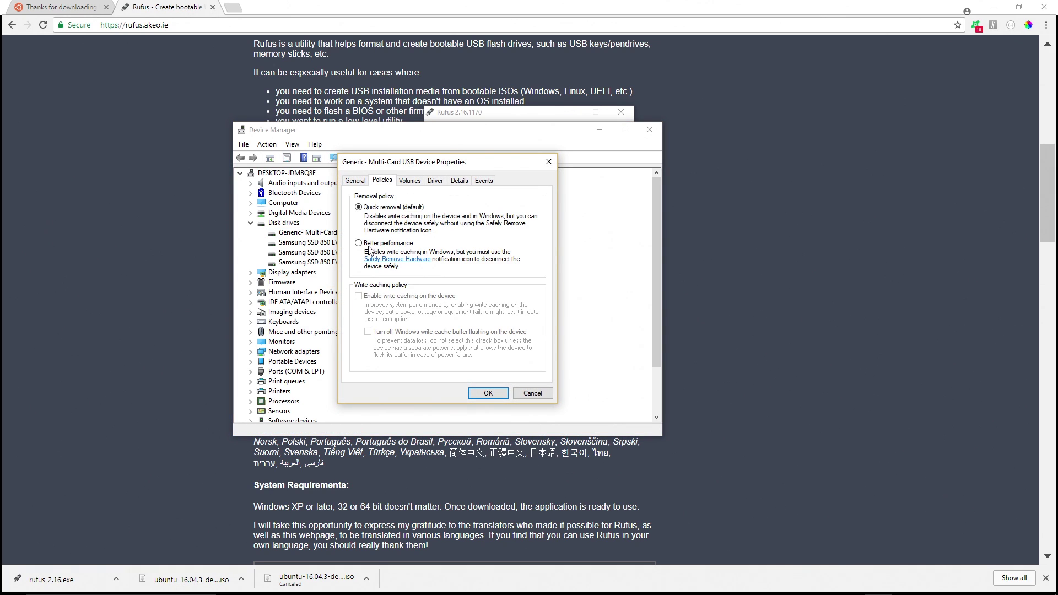
left_click(359, 244)
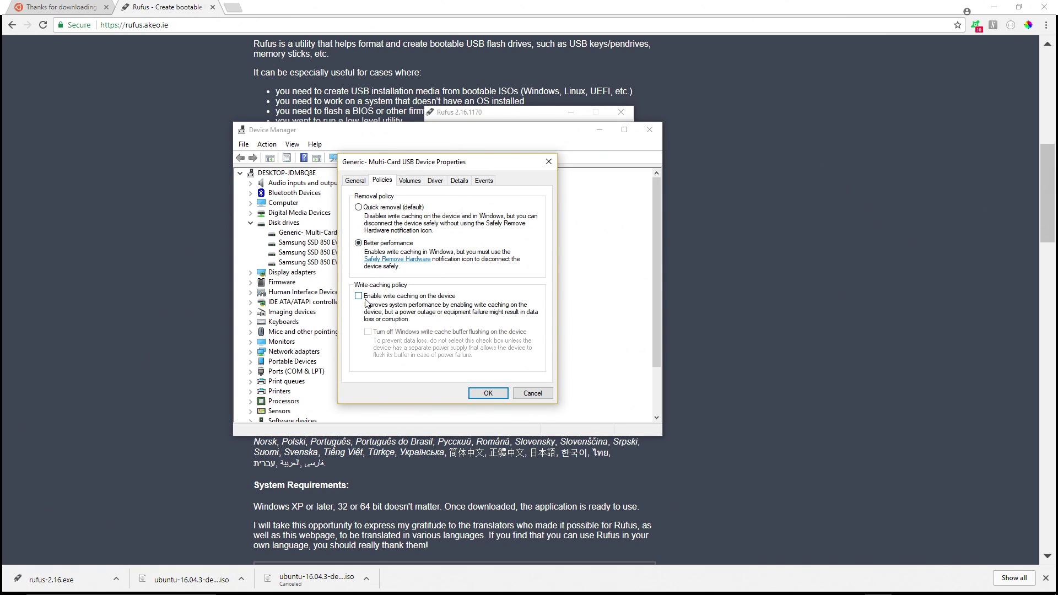
left_click(488, 393)
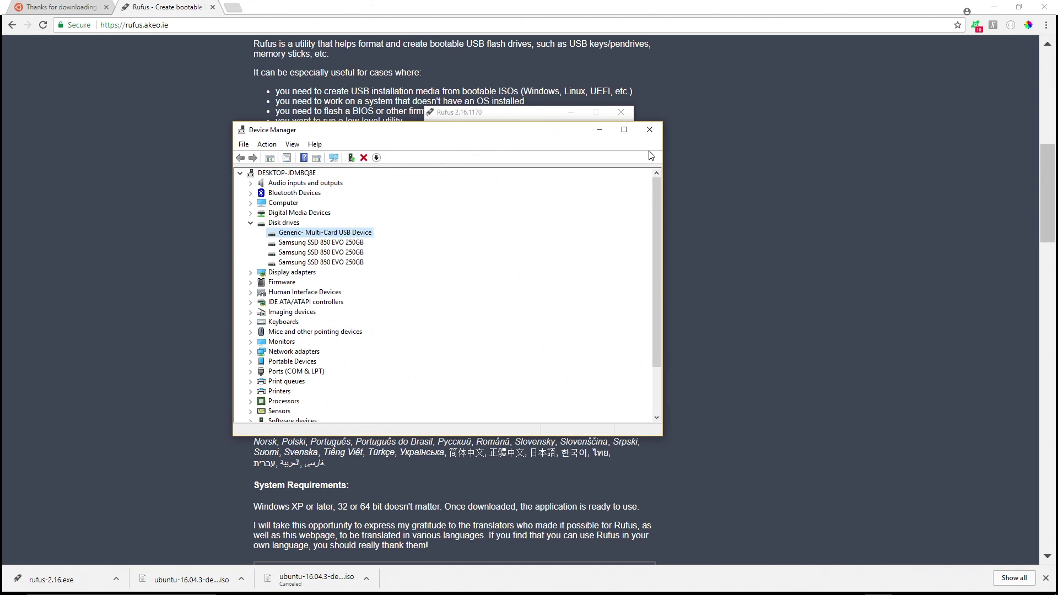
left_click(651, 133)
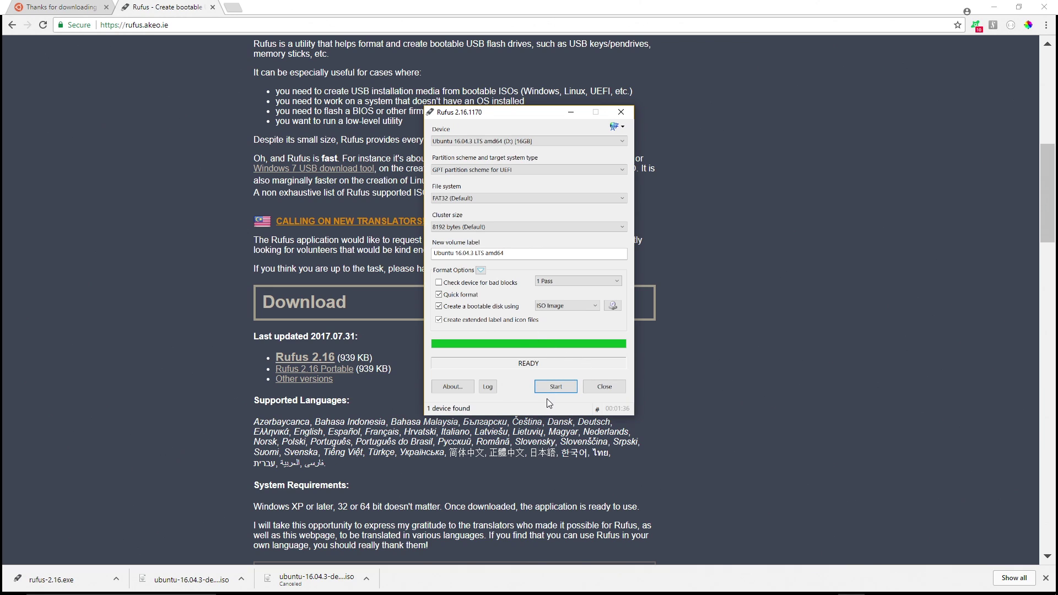
mouse_move(9, 589)
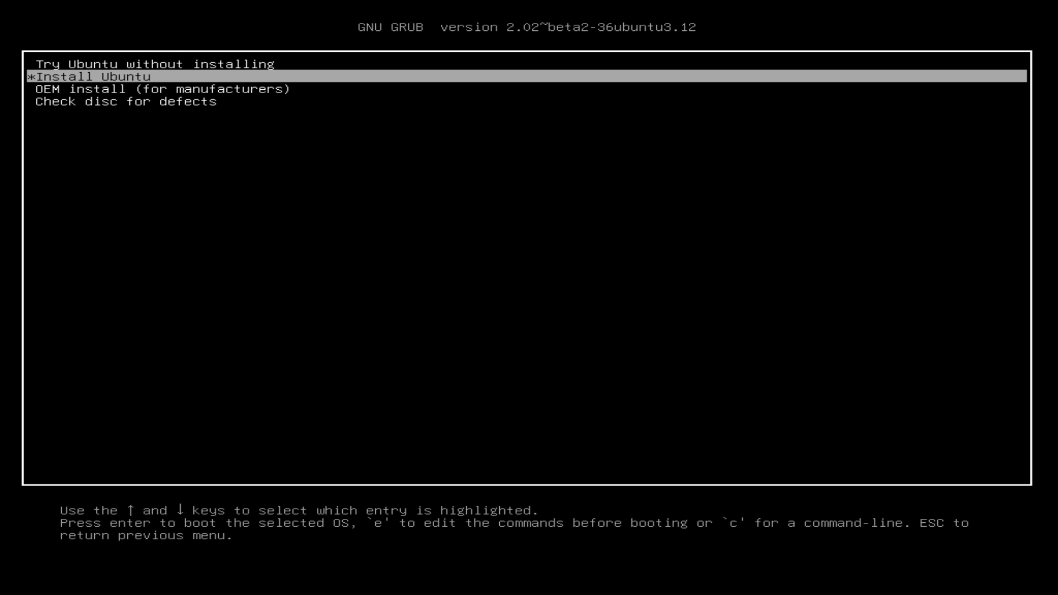
- Append nouveau.modeset=0 after '---' on the Install Ubuntu entry's linux line
key("e")
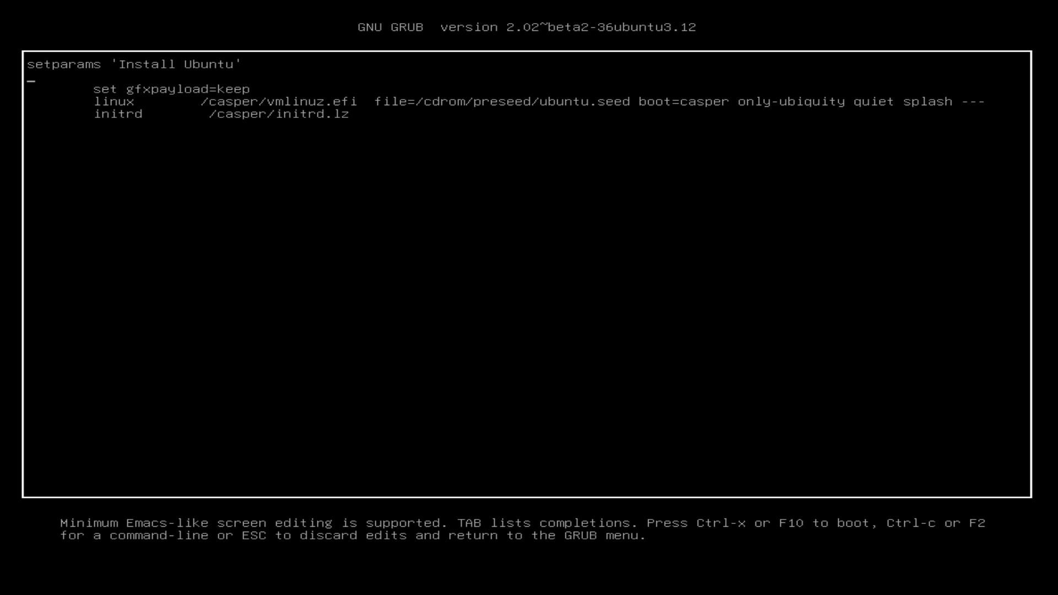
key("Down")
key("Down")
key("End")
type("nouveau.")
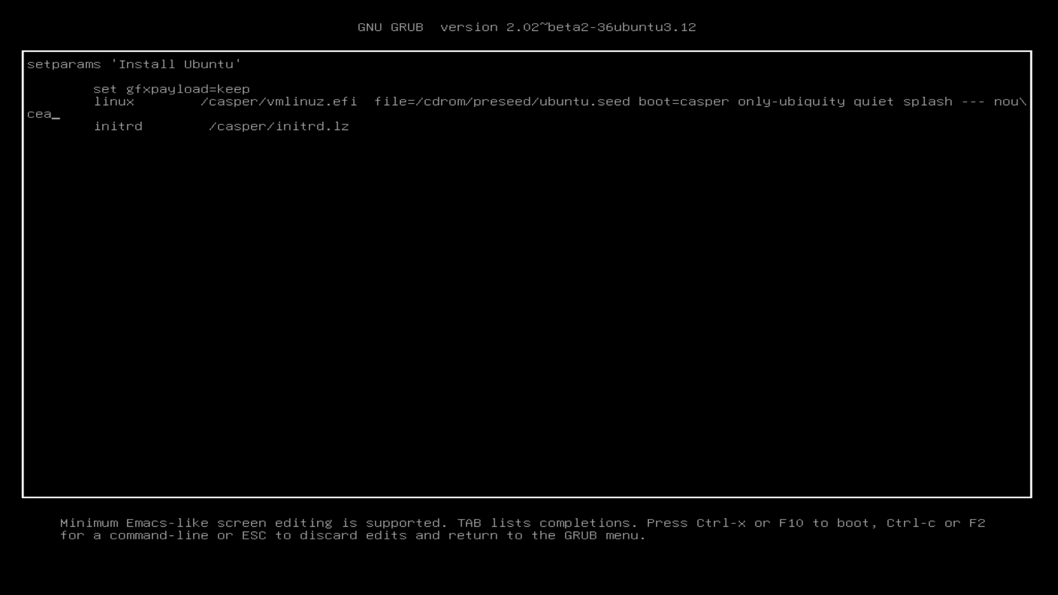
type("modeset=0")
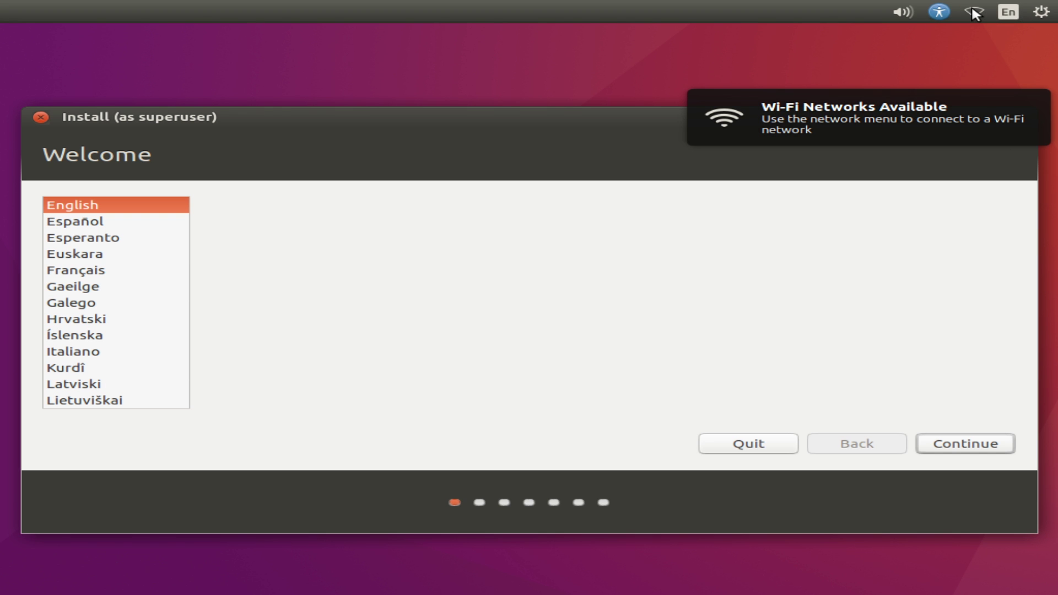
- Join the wireless network from the top bar, entering its password
left_click(974, 13)
left_click(947, 170)
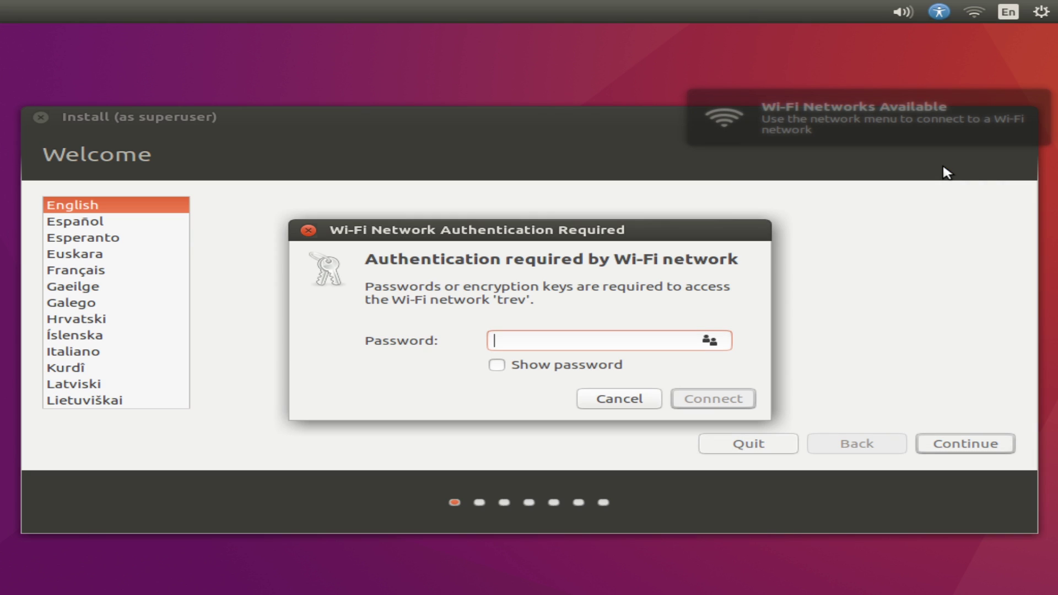
type("********")
left_click(696, 402)
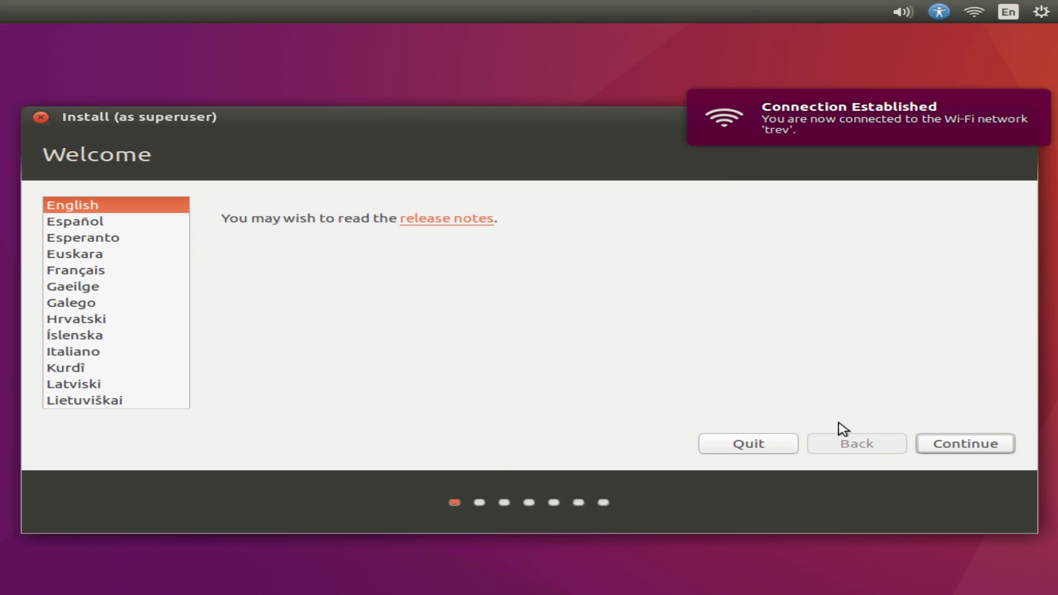
- Keep English, enable updates and third-party software, and select Erase disk and install Ubuntu
left_click(934, 444)
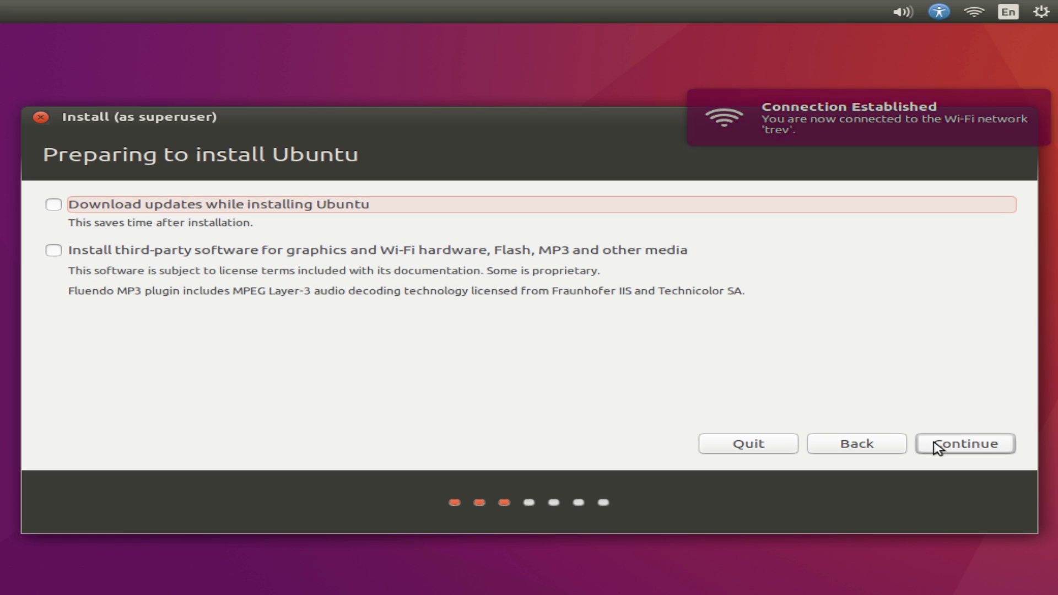
left_click(55, 207)
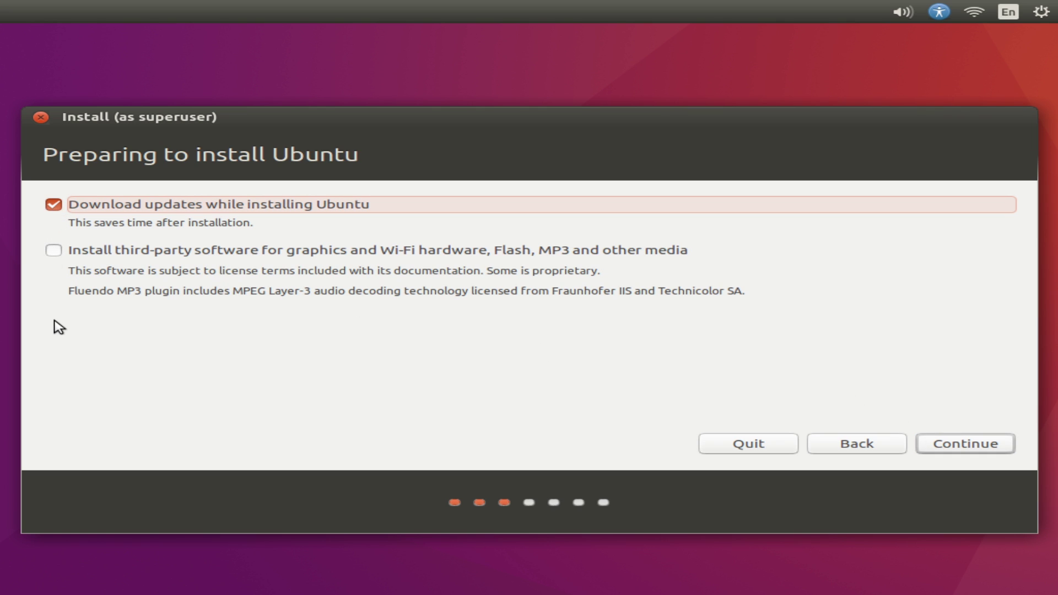
left_click(54, 253)
left_click(959, 441)
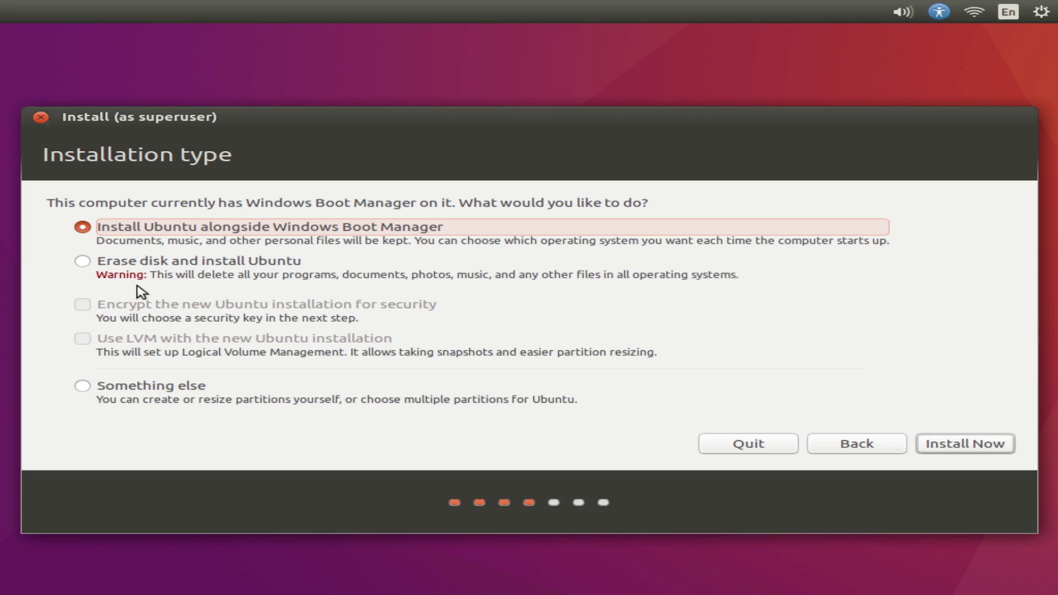
left_click(82, 263)
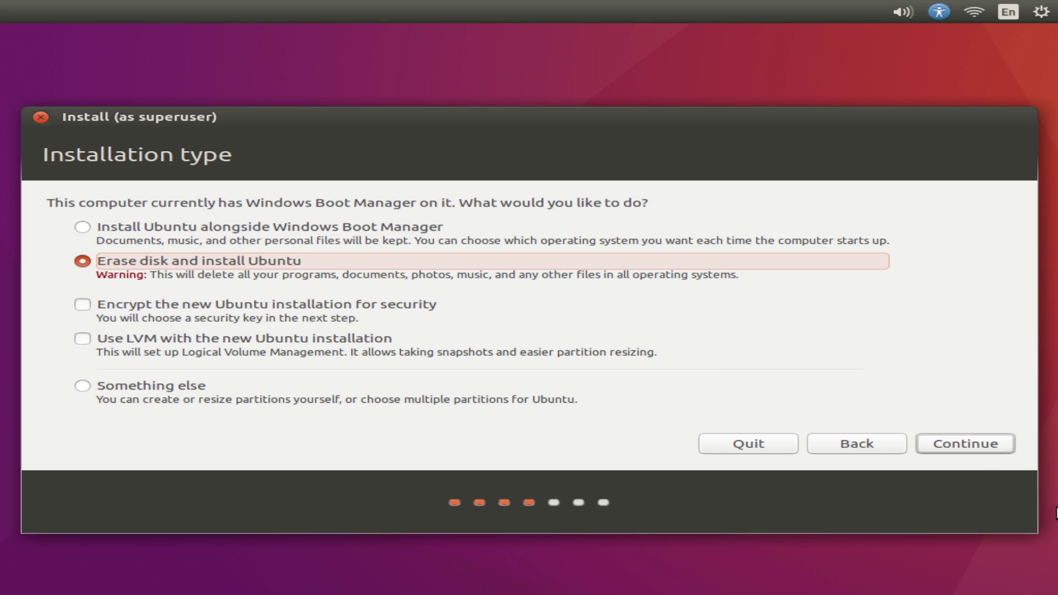
- Continue to drive selection and list the drives sda, sdb and sdc
left_click(963, 445)
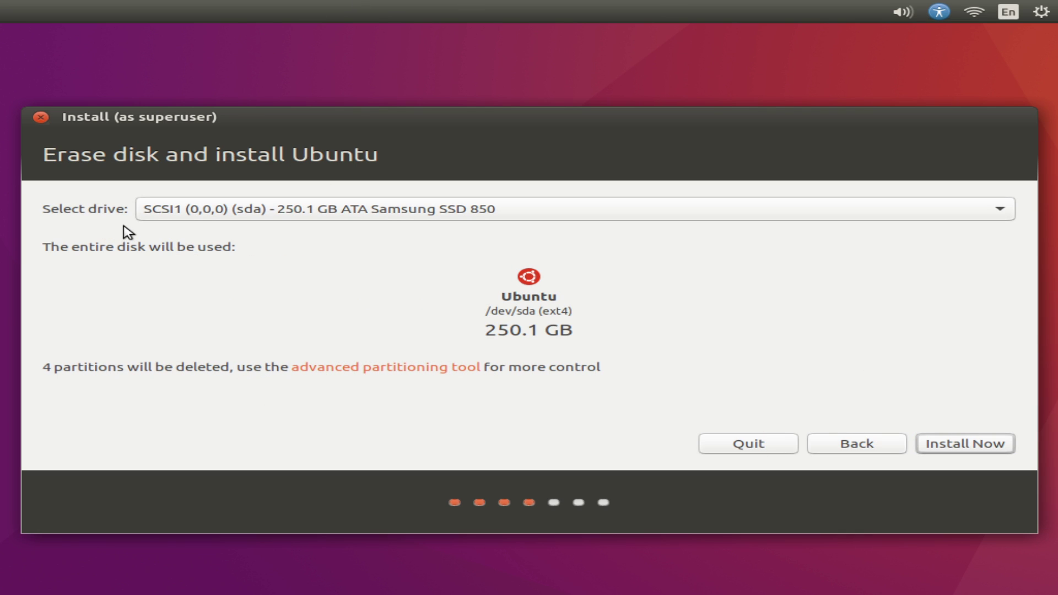
left_click(252, 221)
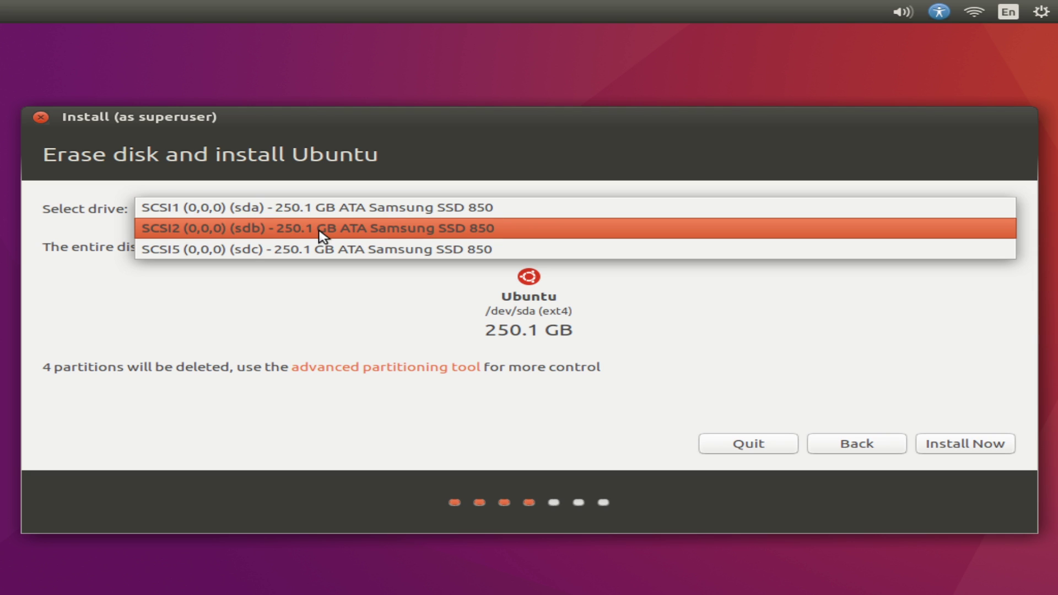
- Compare sda, sdb and sdc, settle on the sdb Samsung SSD and click Install Now
left_click(319, 215)
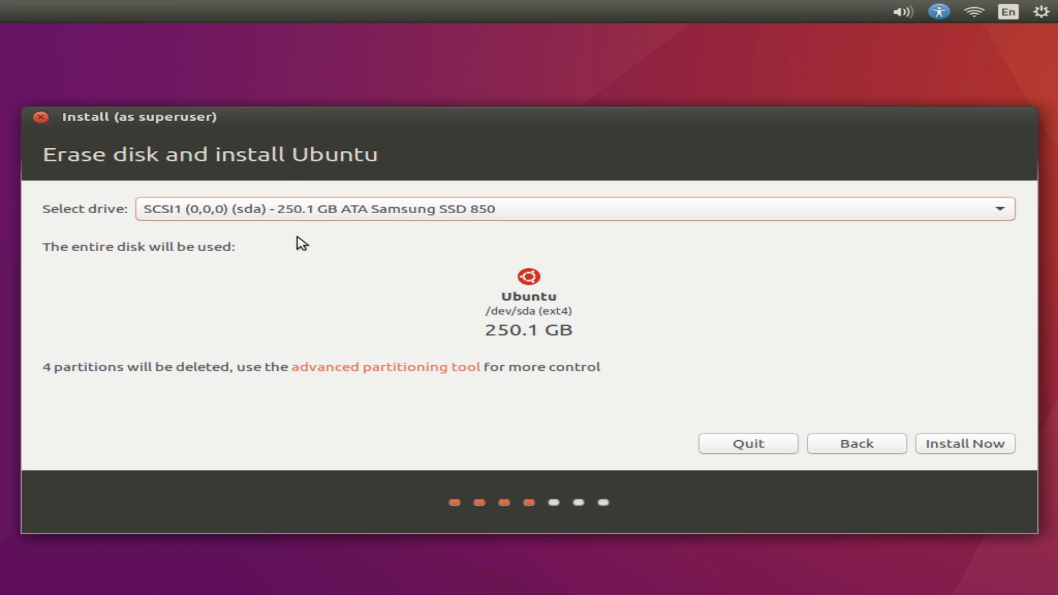
left_click(295, 215)
left_click(292, 228)
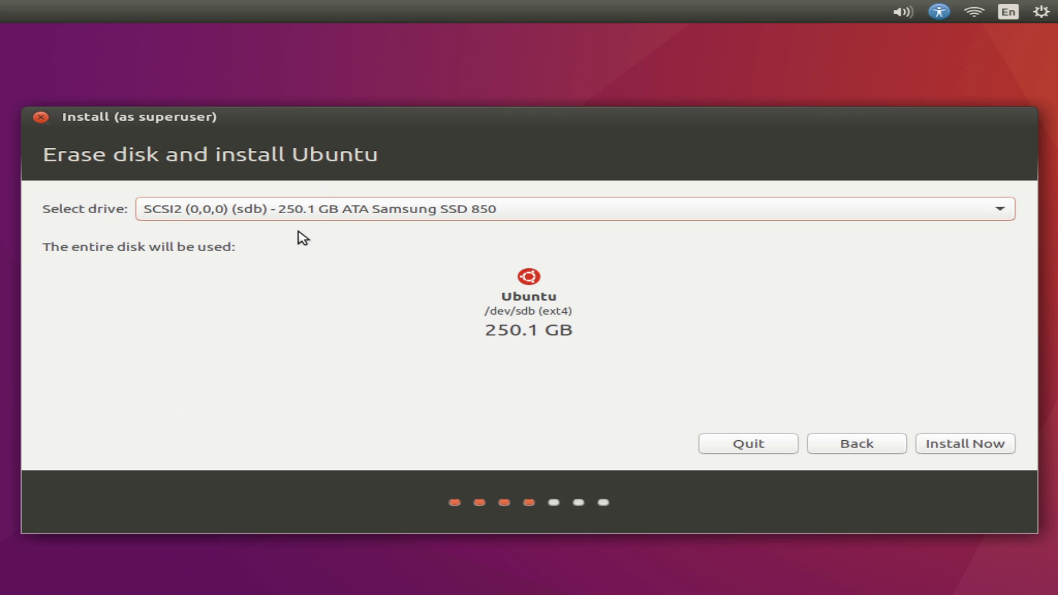
left_click(295, 213)
left_click(269, 231)
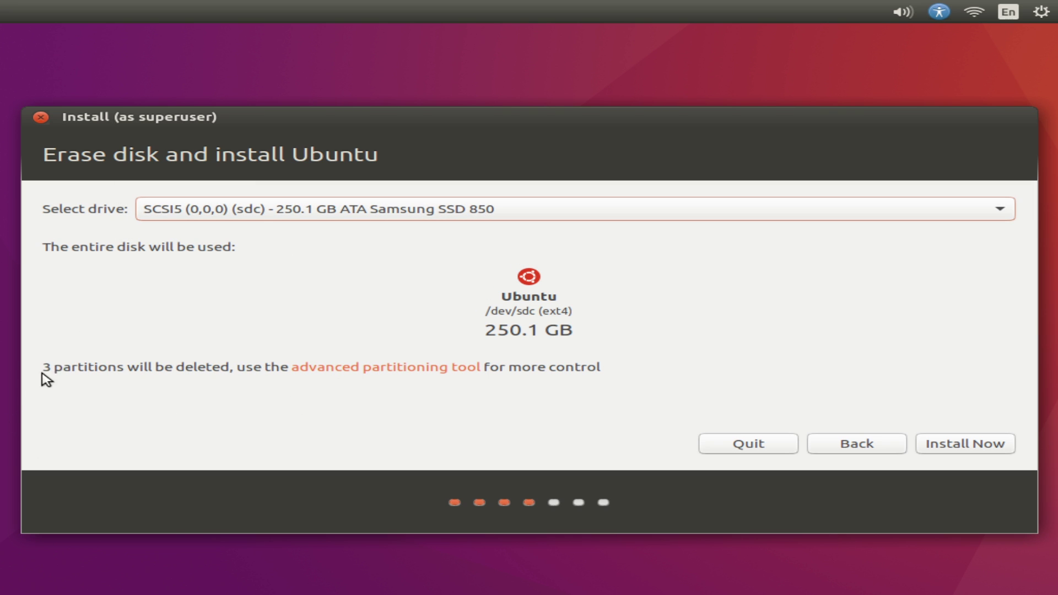
left_click(270, 212)
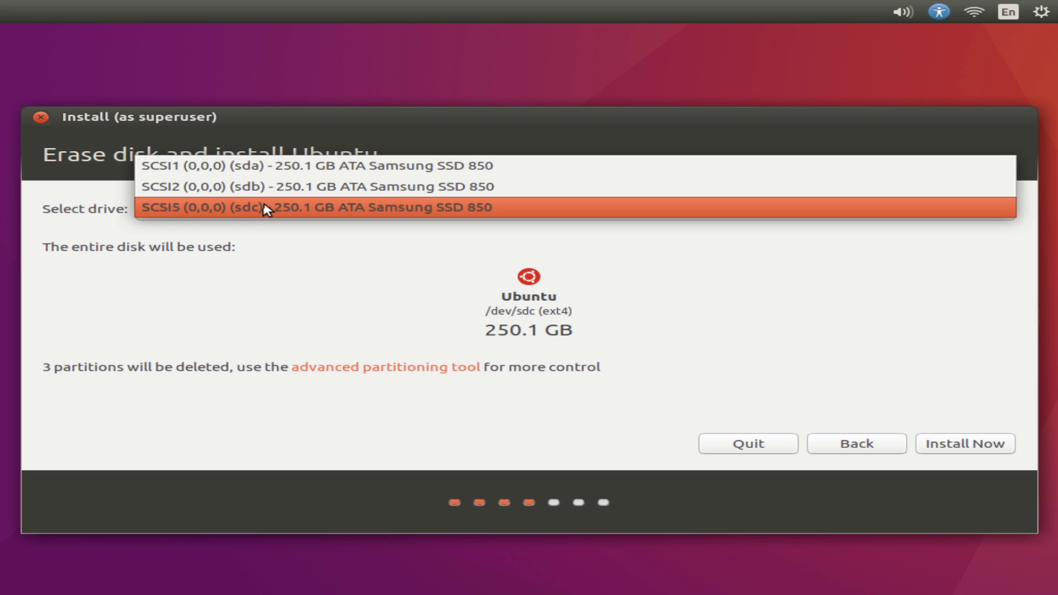
left_click(292, 190)
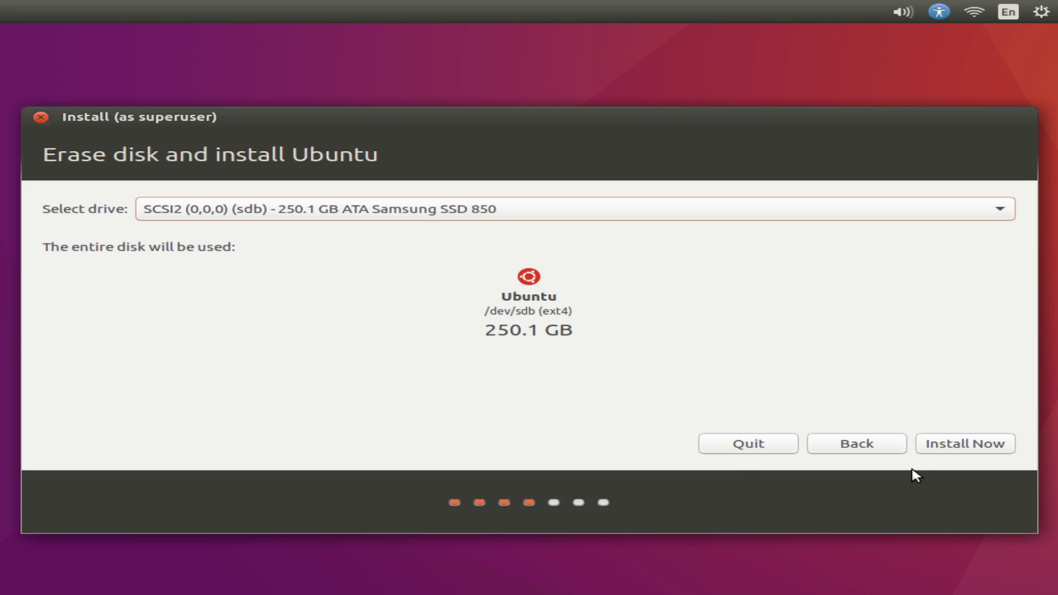
left_click(947, 443)
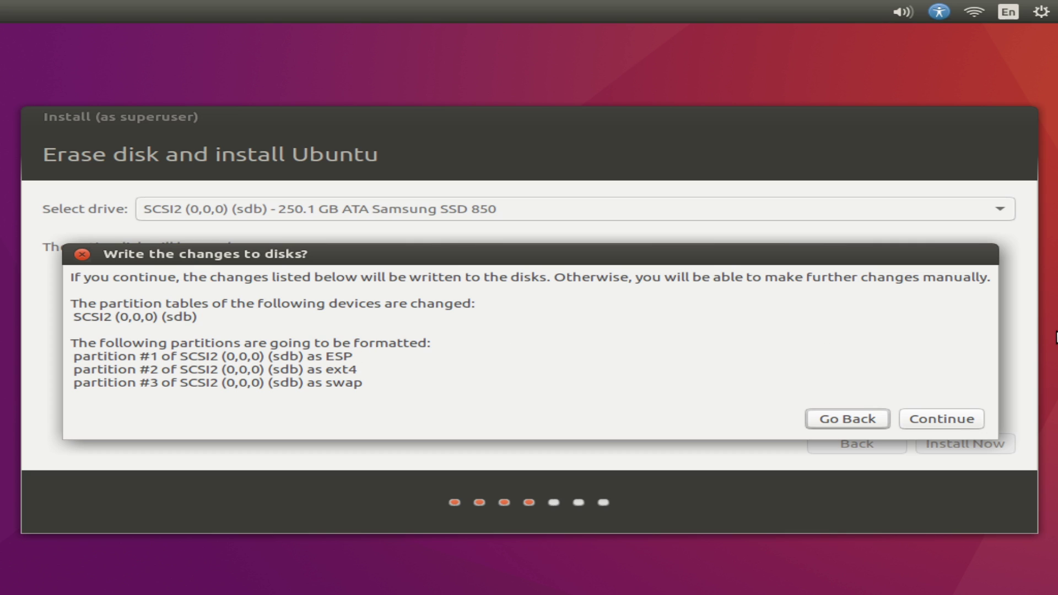
- Confirm writing the partition changes to sdb and set the time zone to New York
left_click(951, 420)
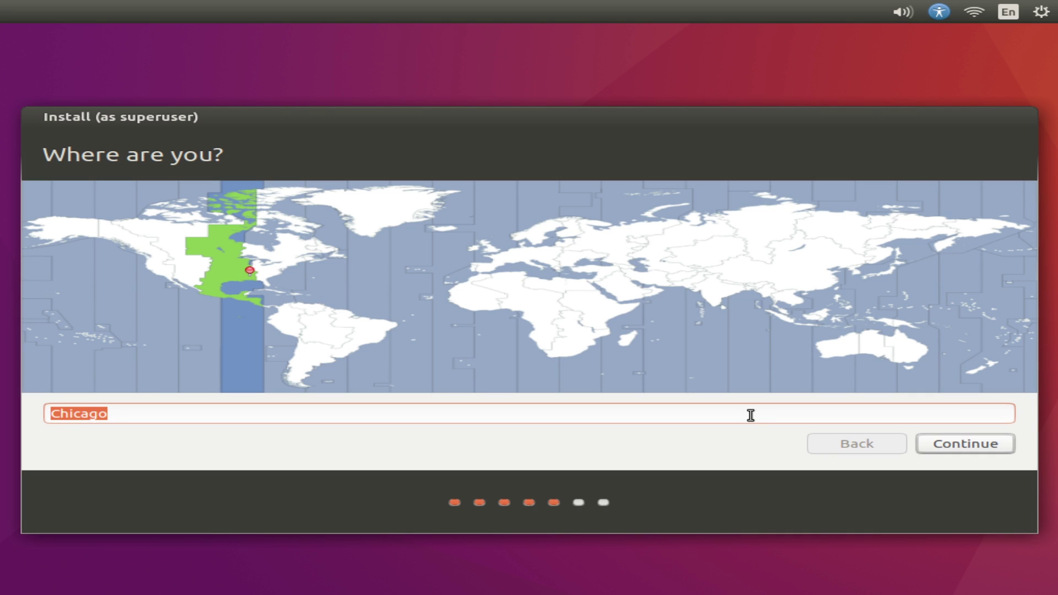
type("new")
left_click(63, 433)
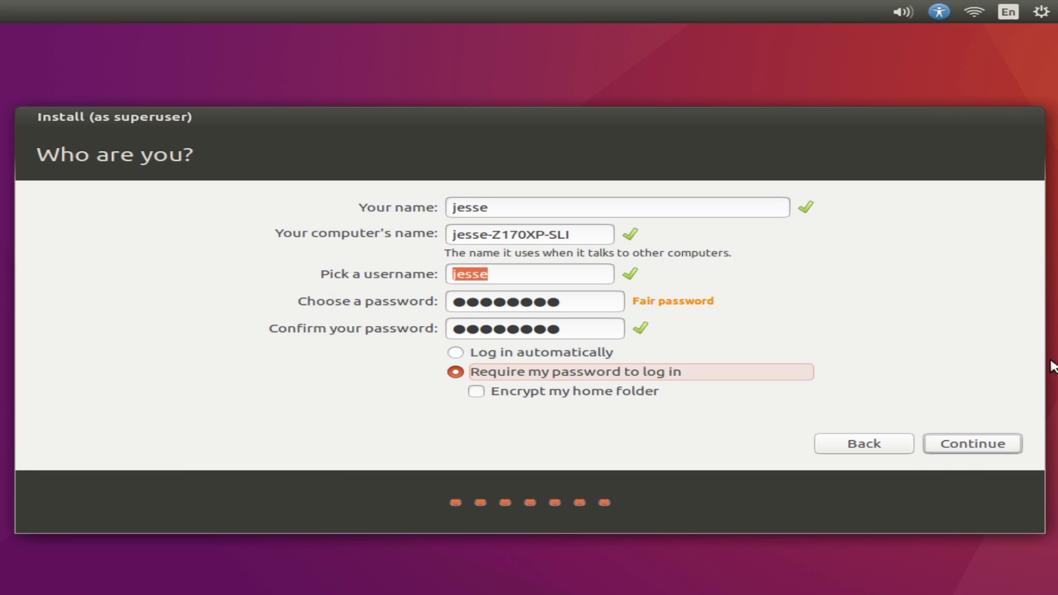
- Accept the account details to begin installing, advancing through the slideshow to Help and support
left_click(933, 447)
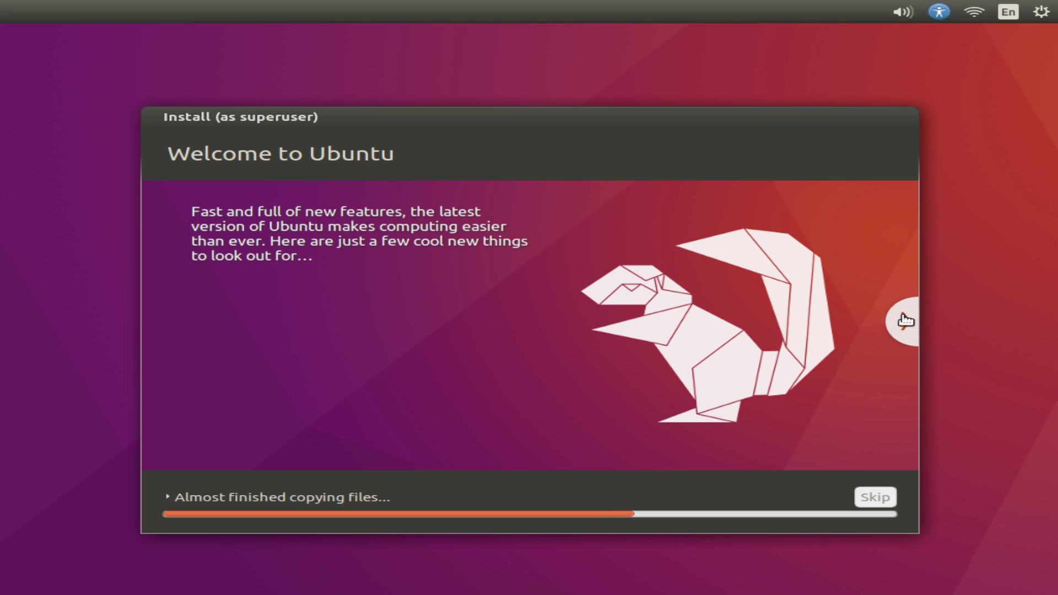
left_click(900, 331)
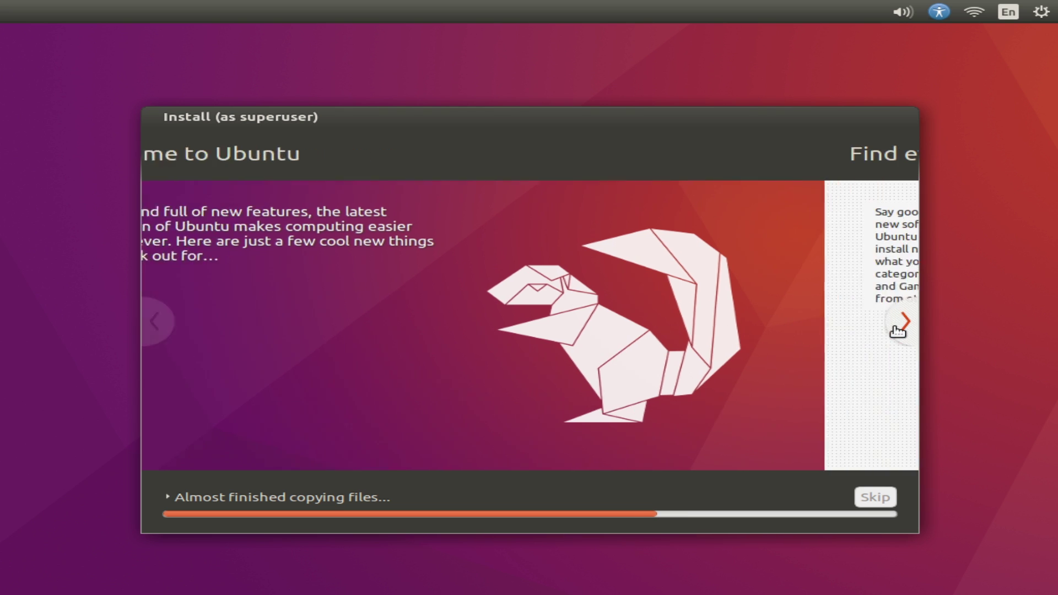
left_click(900, 325)
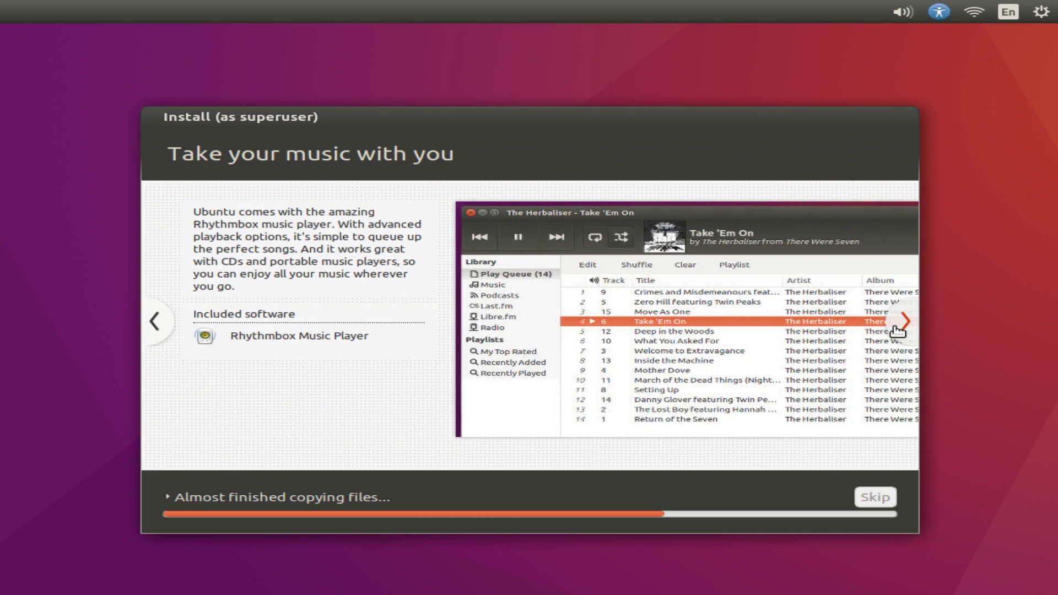
left_click(899, 325)
left_click(900, 325)
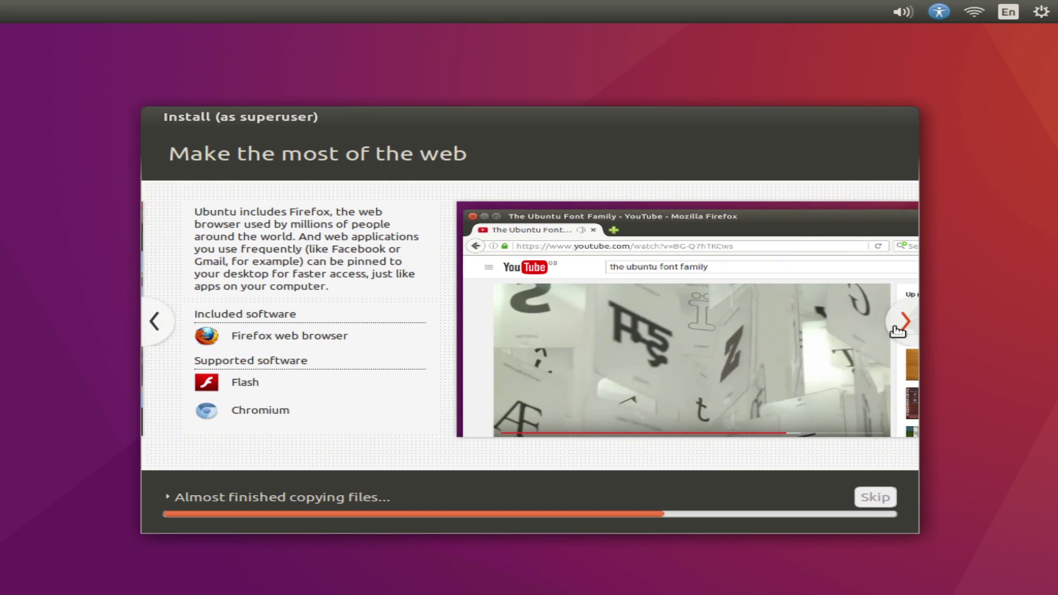
left_click(899, 325)
left_click(899, 329)
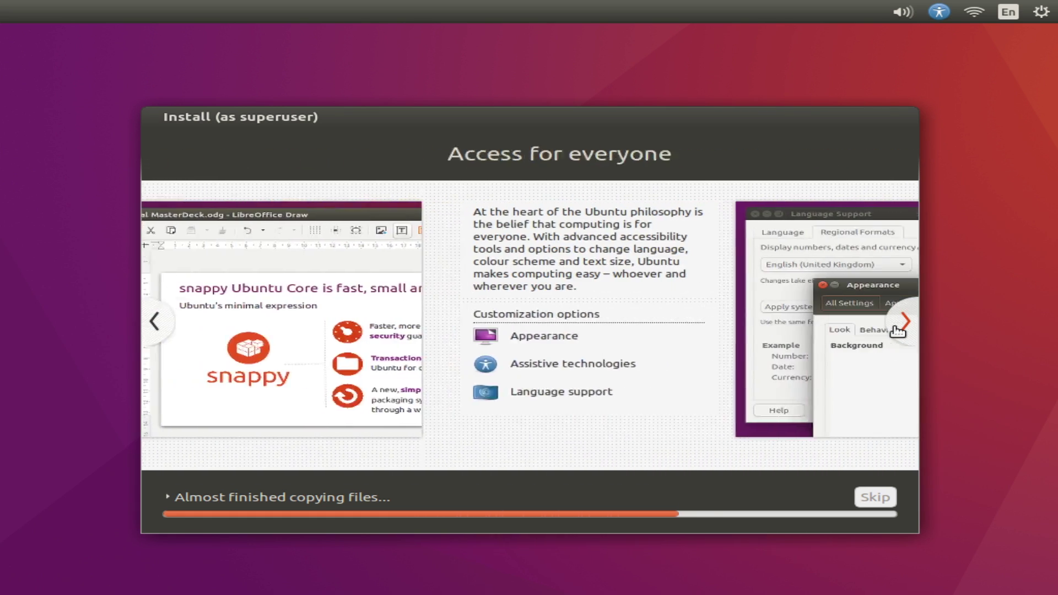
left_click(898, 329)
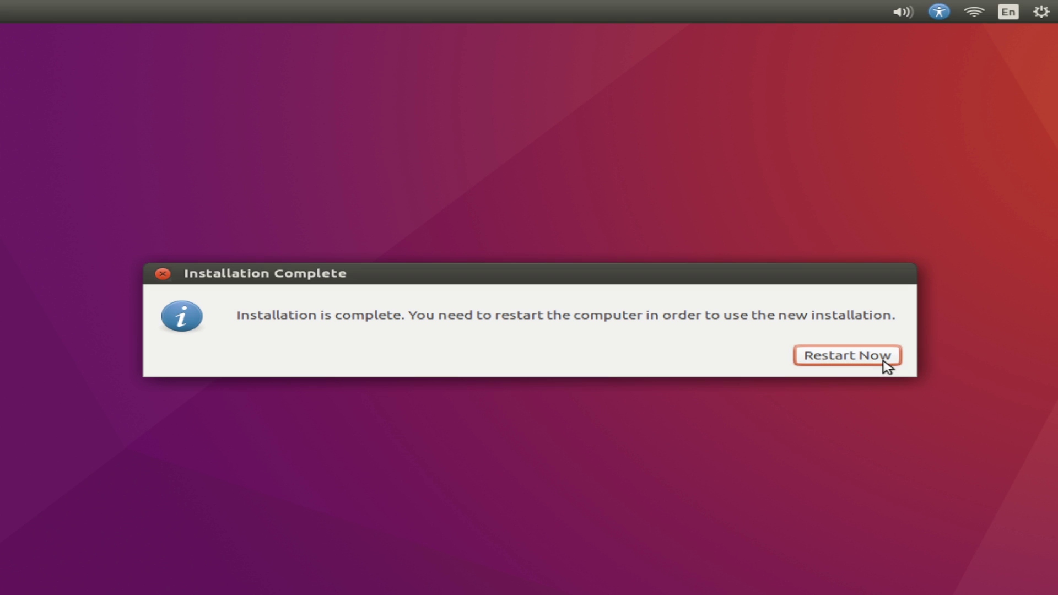
- Restart the PC and navigate the BIOS to Boot Option #1
left_click(883, 359)
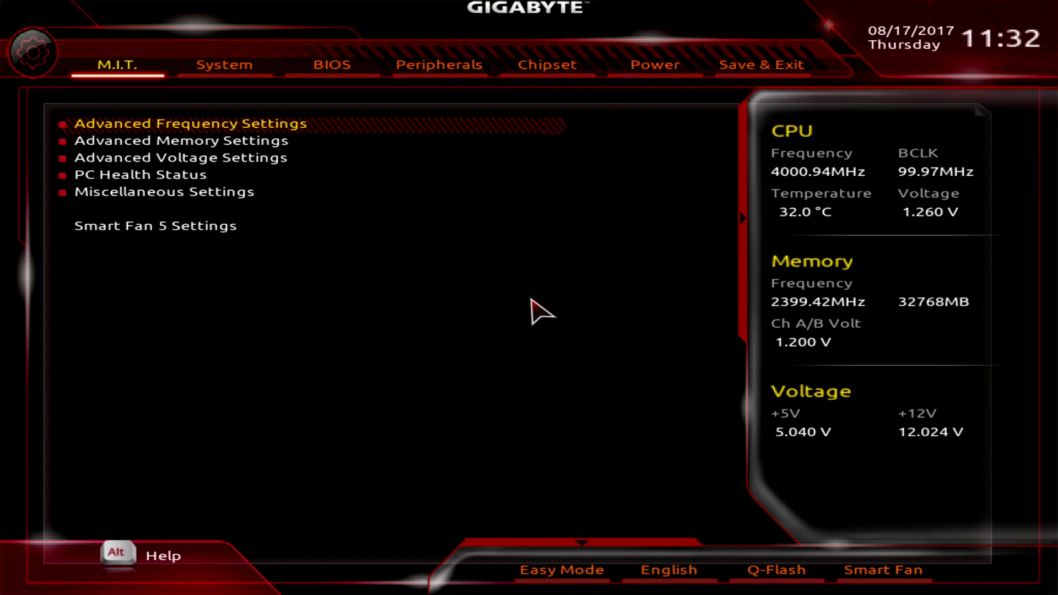
key("Right")
key("Right")
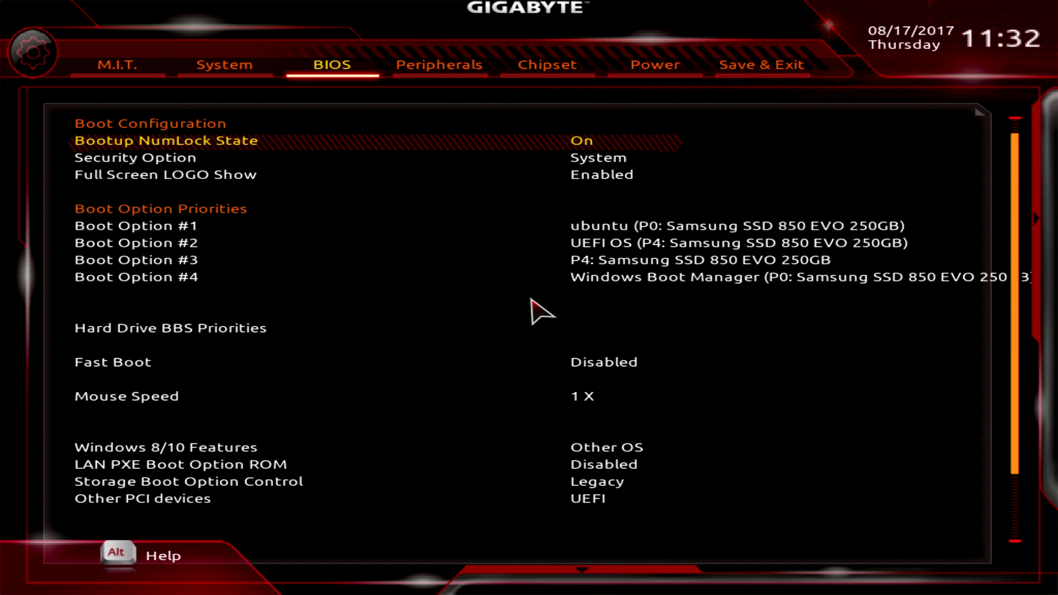
key("Down")
key("Down")
key("Down")
key("Down")
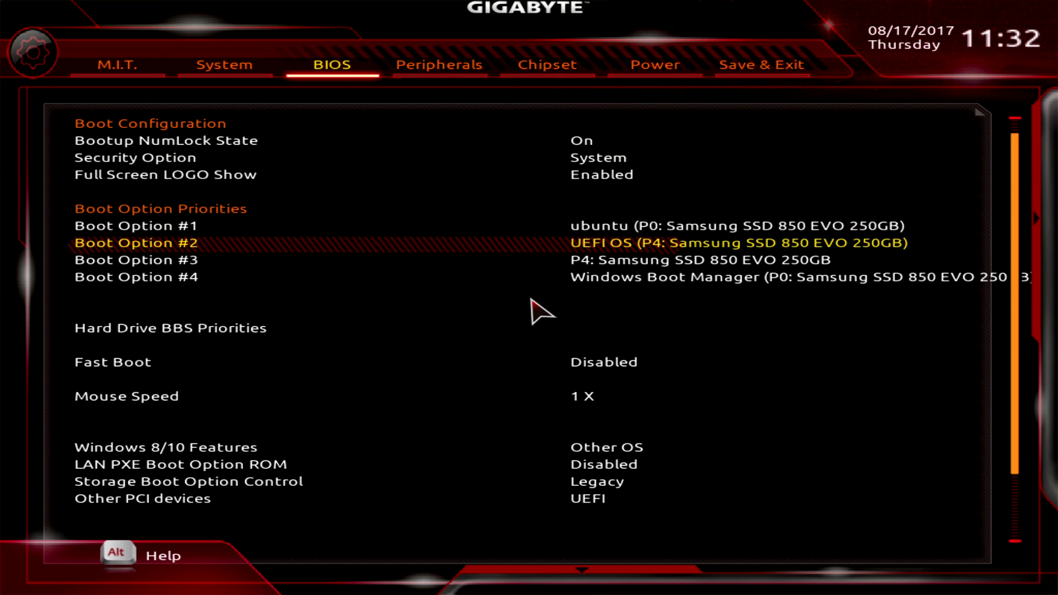
key("Up")
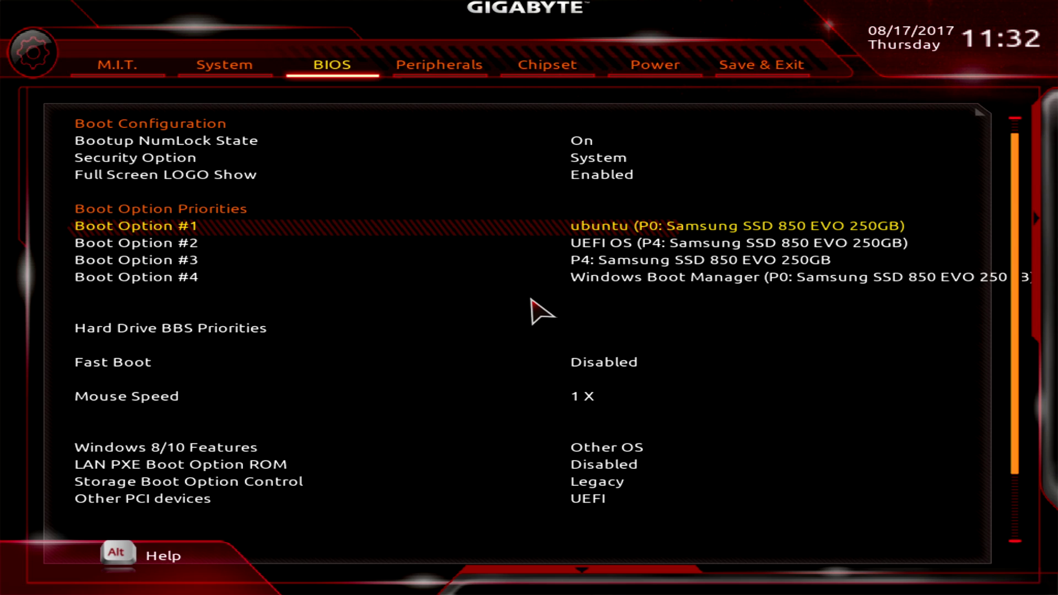
- Make UEFI OS (Samsung SSD 850 EVO) Boot Option #1, then move to Save & Exit
key("Return")
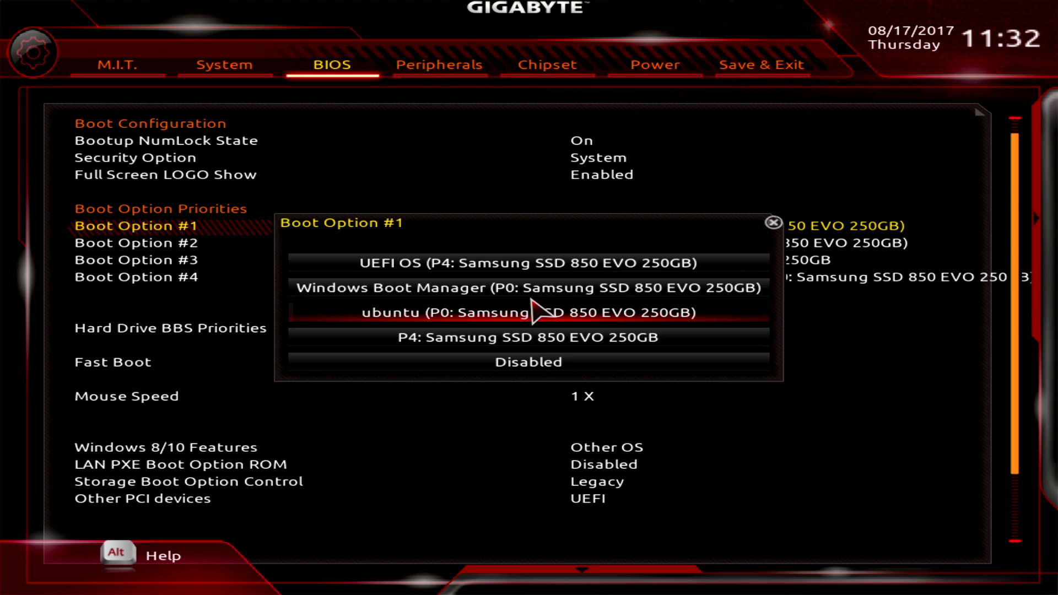
key("Up")
key("Down")
key("Down")
key("Down")
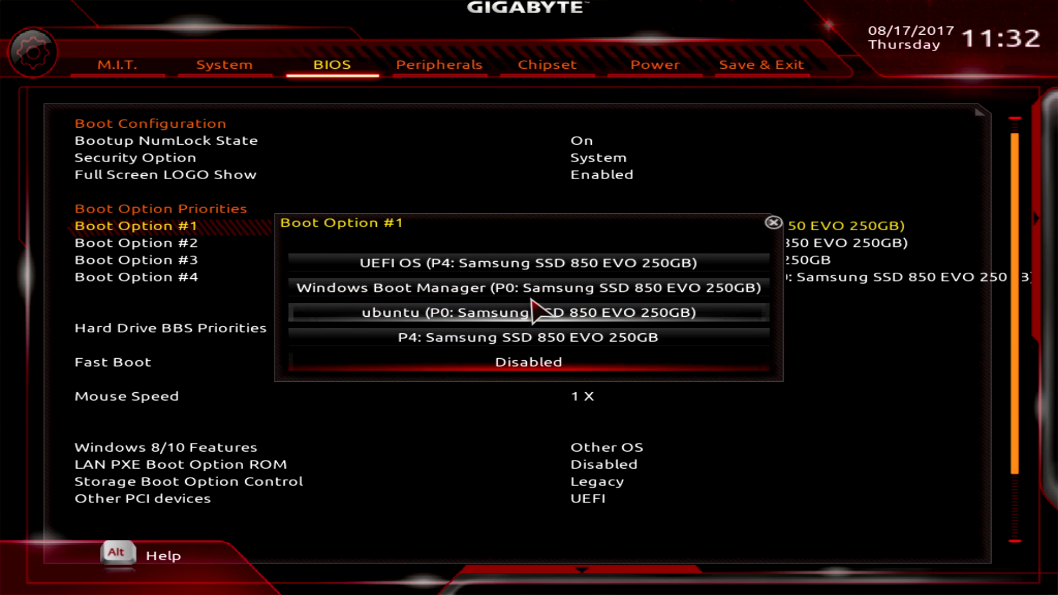
key("Up")
key("Up")
key("Up")
key("Up")
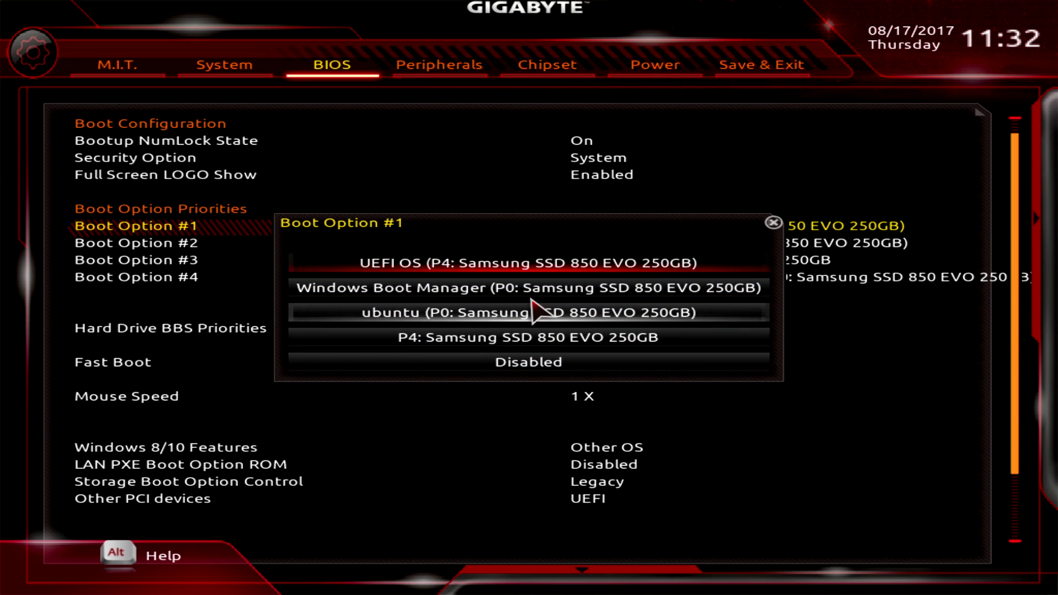
key("Return")
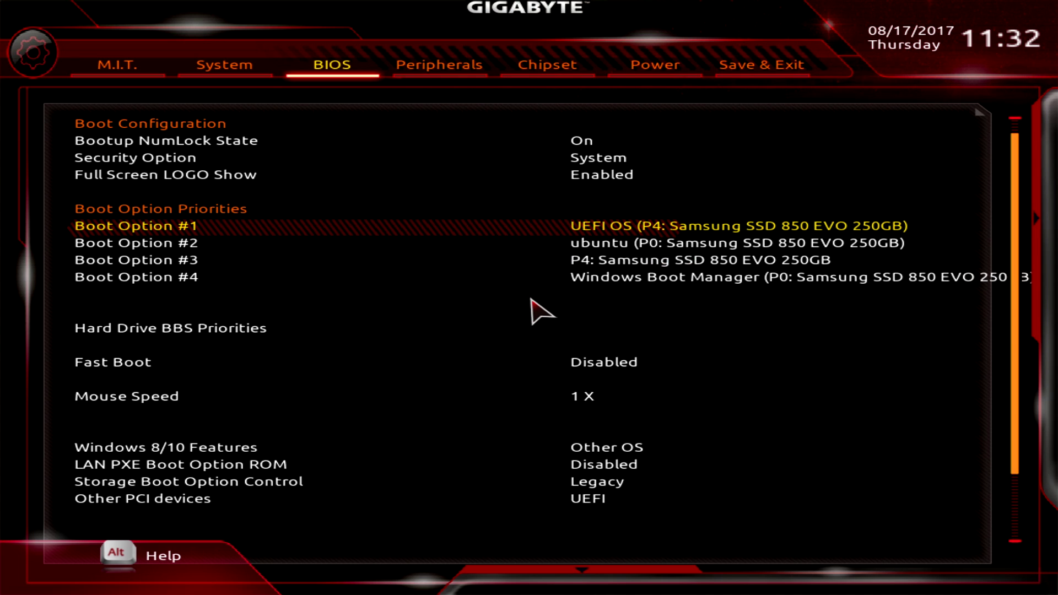
key("Down")
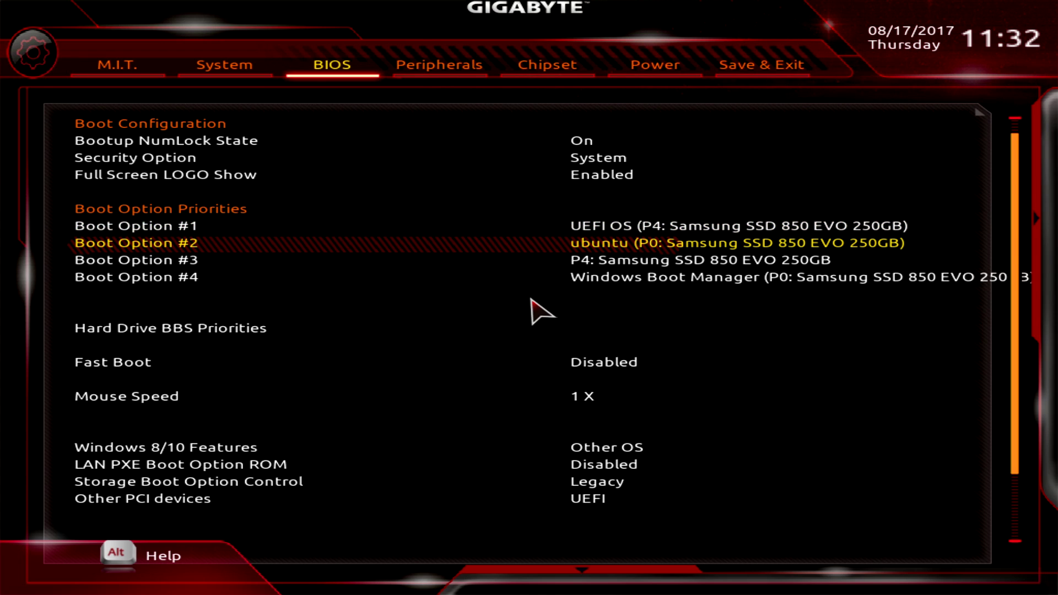
key("Up")
key("Down")
key("Up")
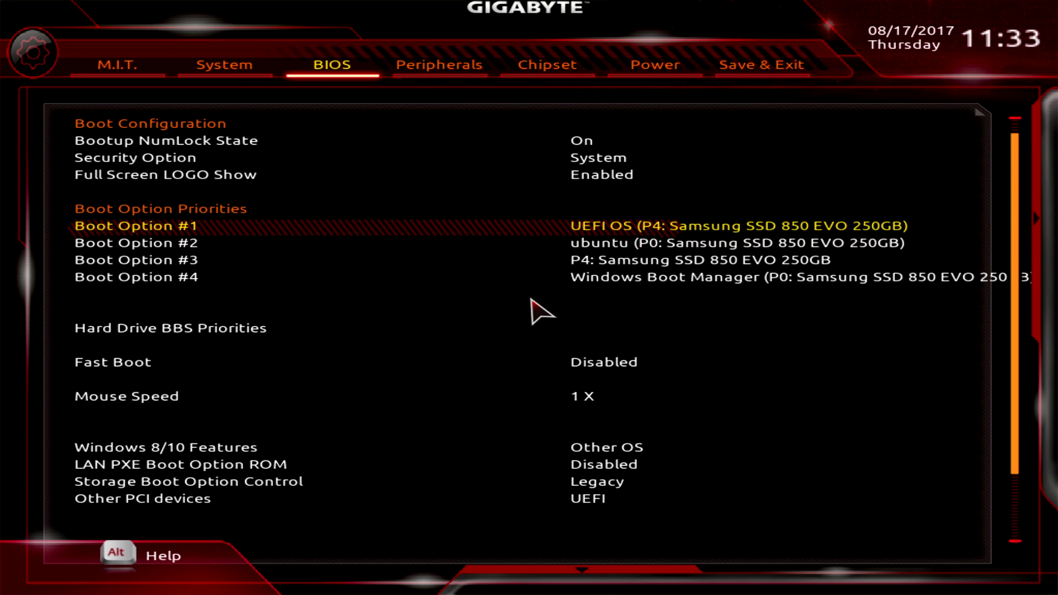
key("Right")
key("Right")
key("Right")
key("Right")
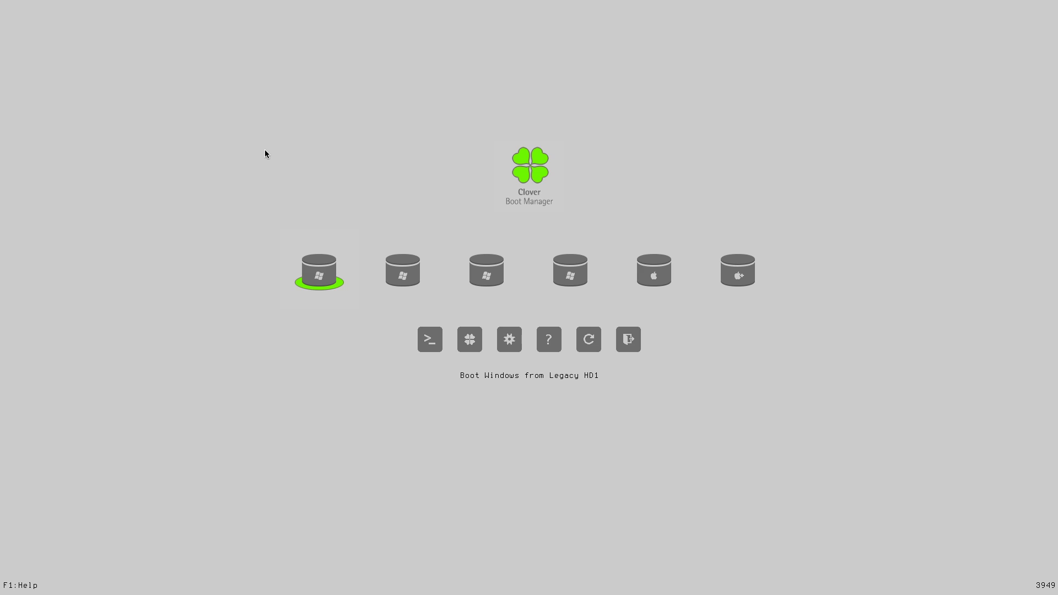
- Step through Clover's Windows, Microsoft EFI, macOS and macOS recovery boot entries
key("Right")
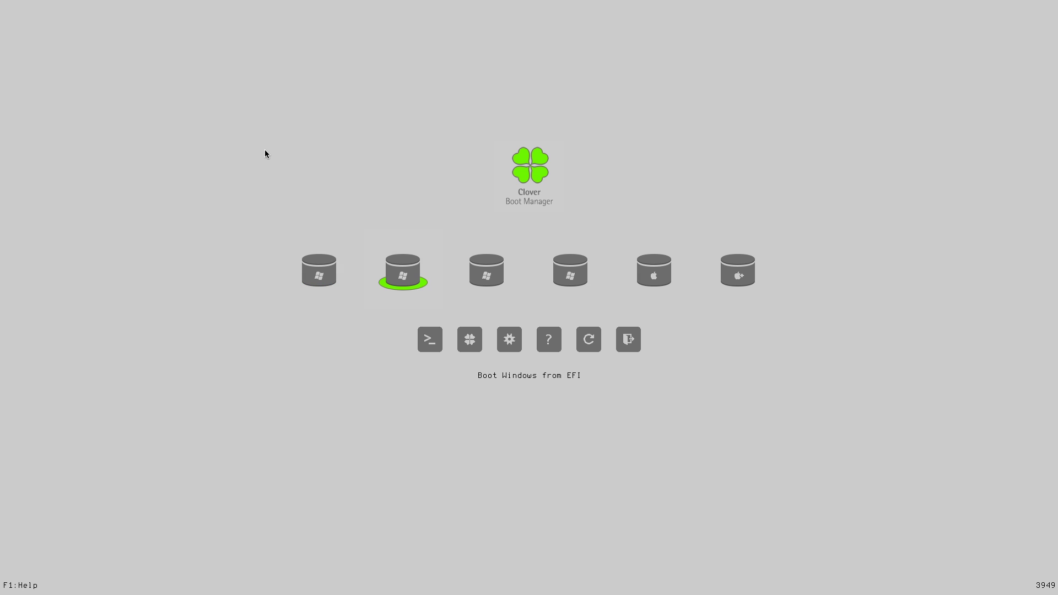
key("Left")
key("Right")
key("Right")
key("Right")
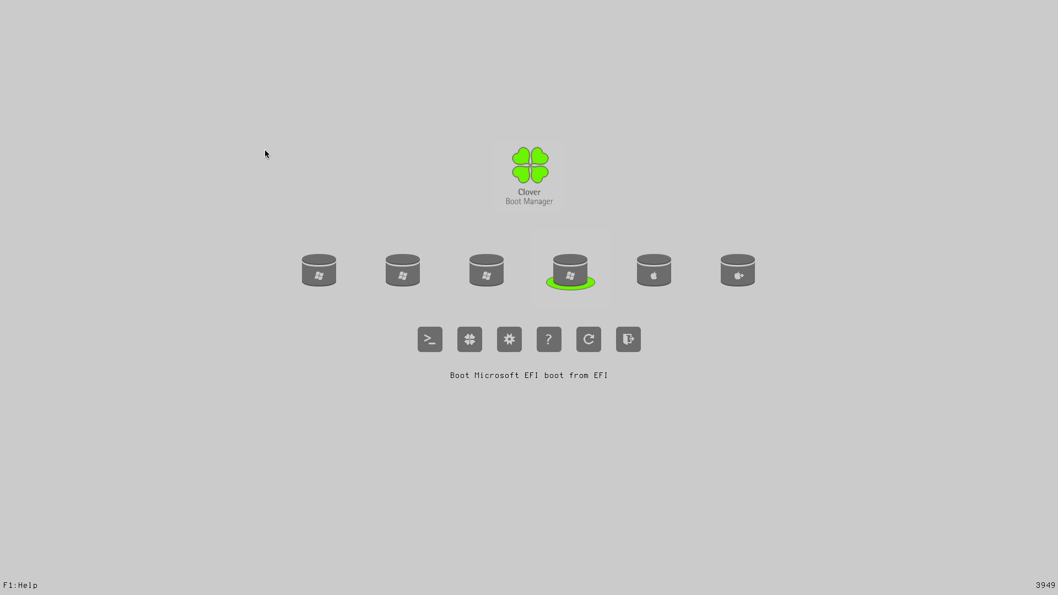
key("Right")
key("Right")
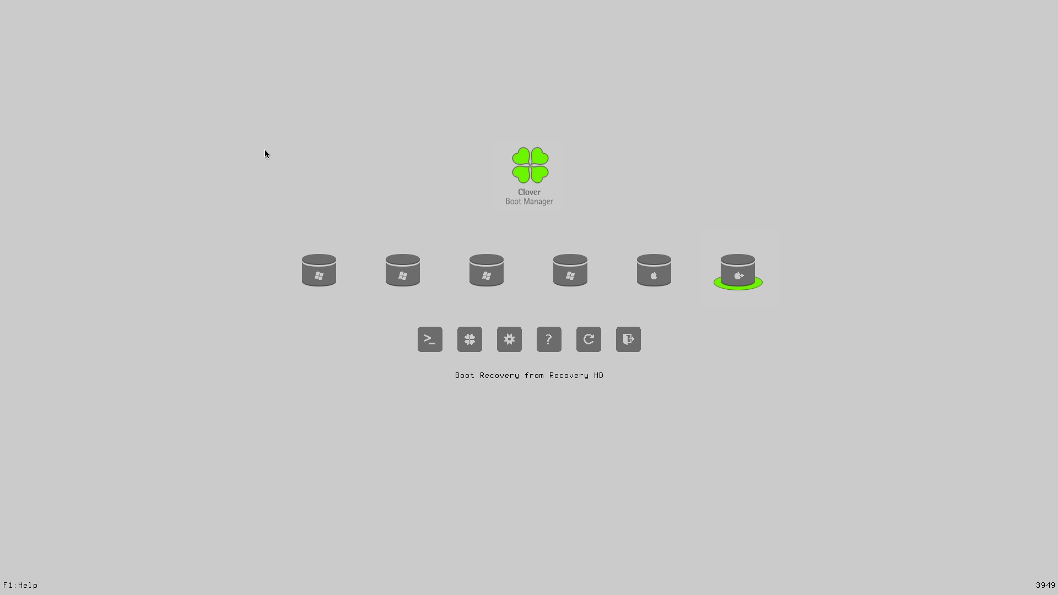
key("Left")
key("Right")
key("Left")
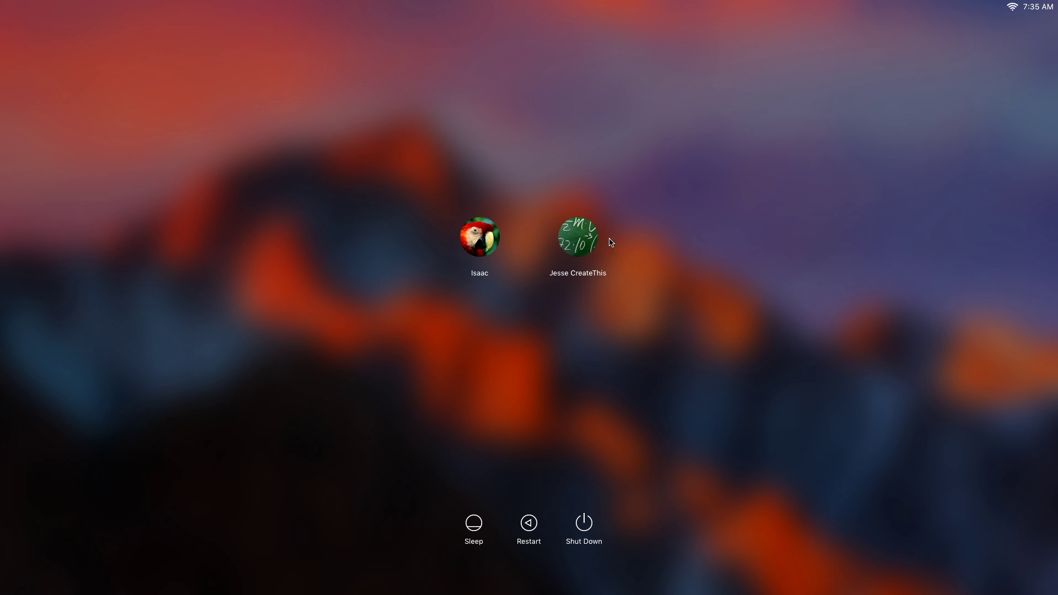
- Log in to the macOS user account with its password and launch Clover Configurator from the Dock
left_click(580, 239)
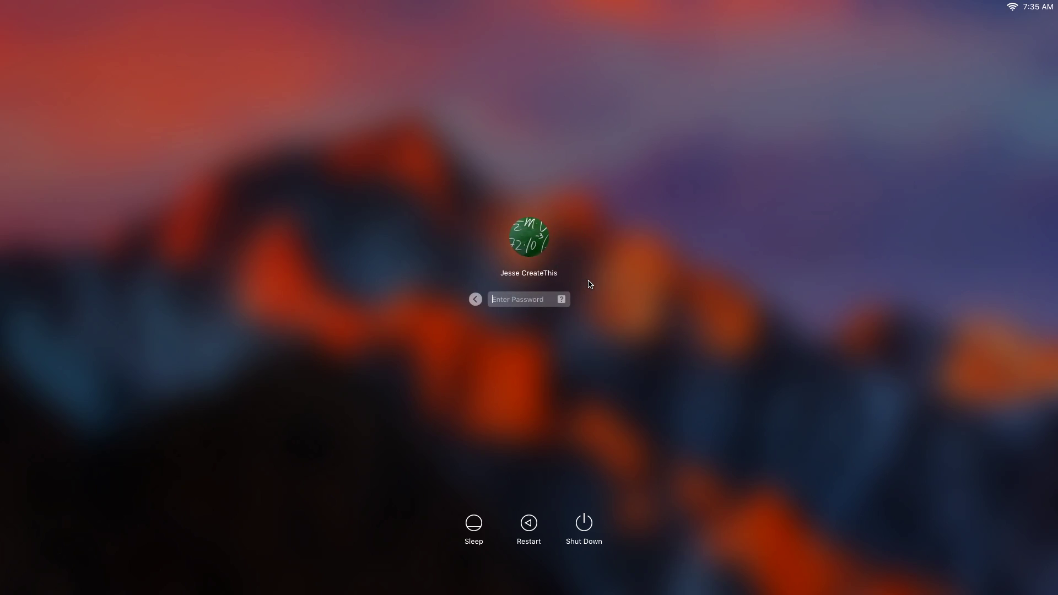
type("******")
key("Return")
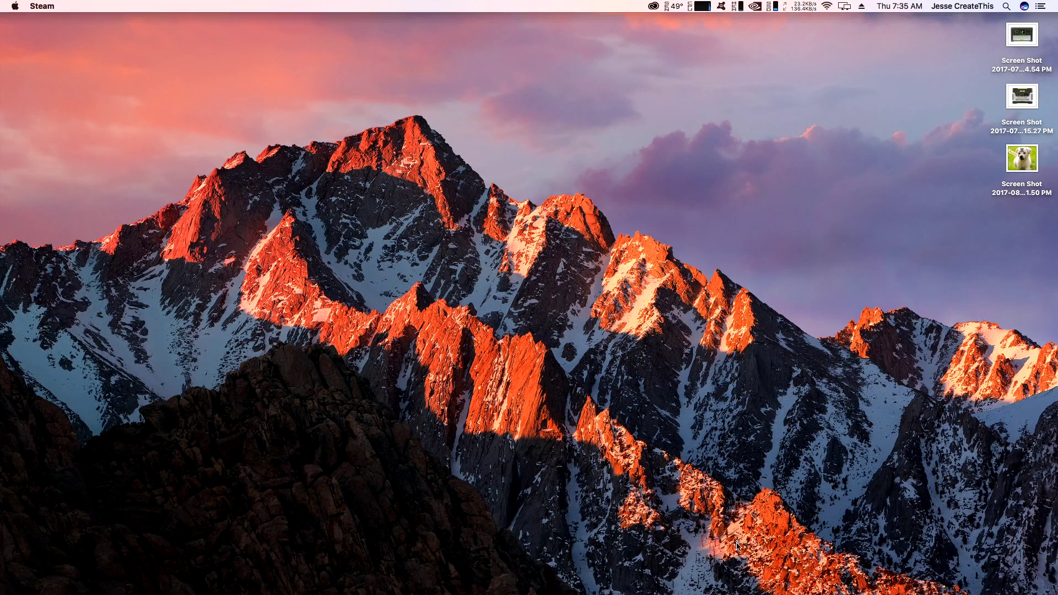
mouse_move(830, 591)
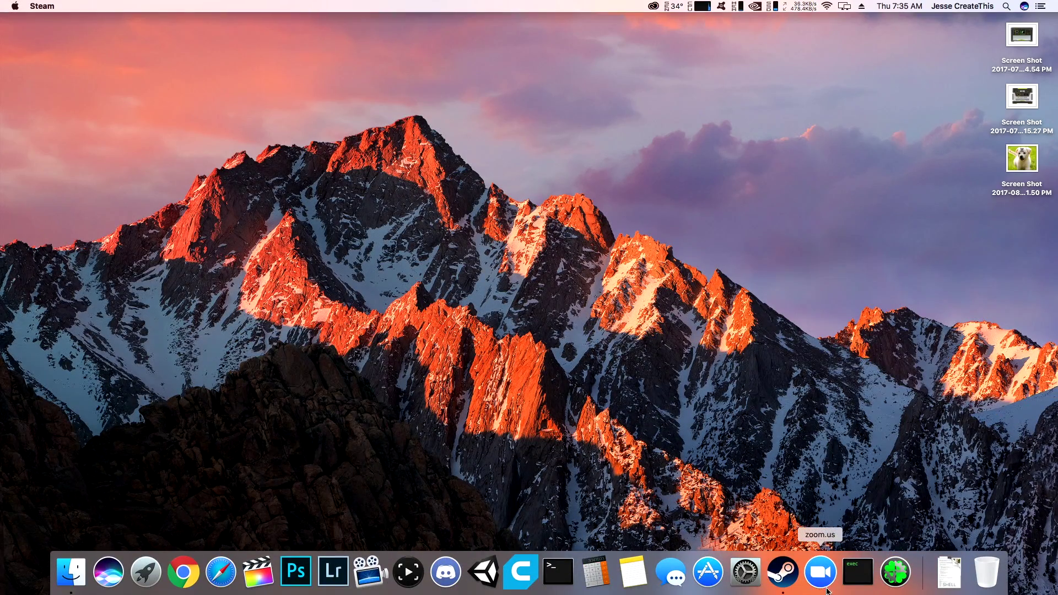
left_click(894, 574)
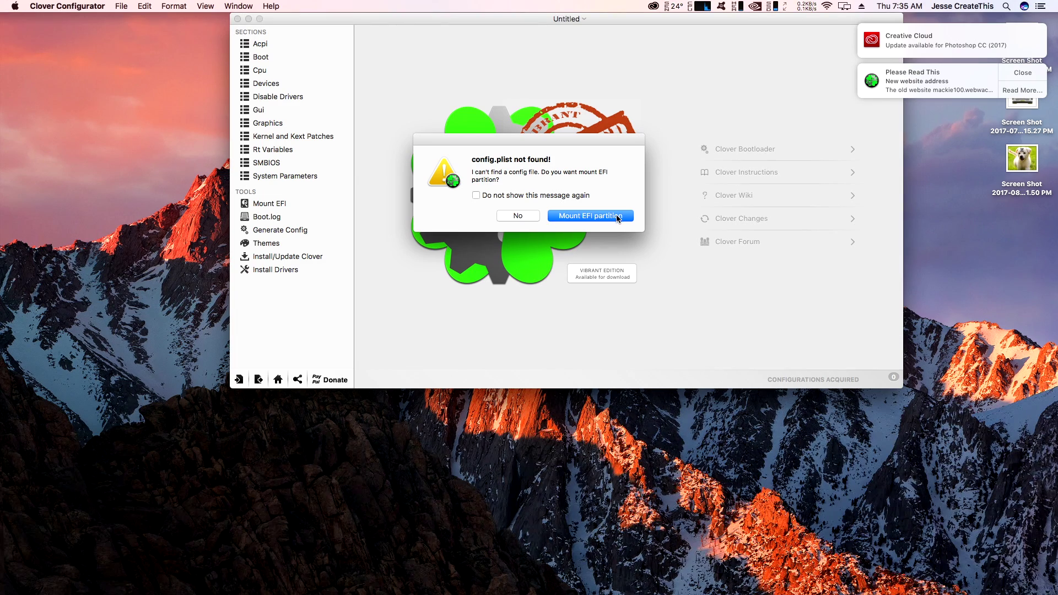
- Mount the disk0s1 EFI partition, authorizing with the admin password
left_click(588, 221)
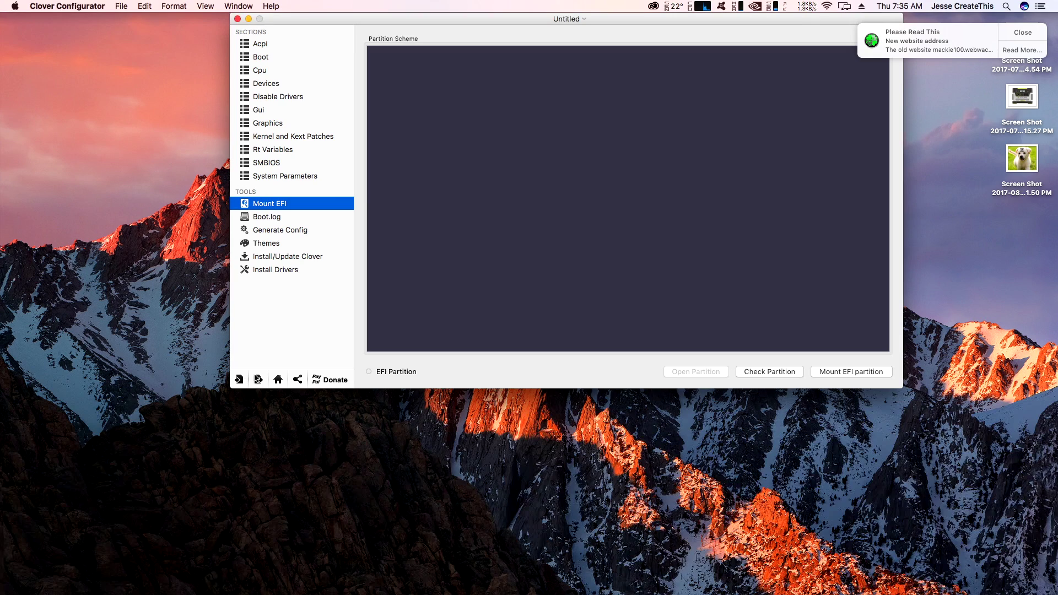
left_click(825, 374)
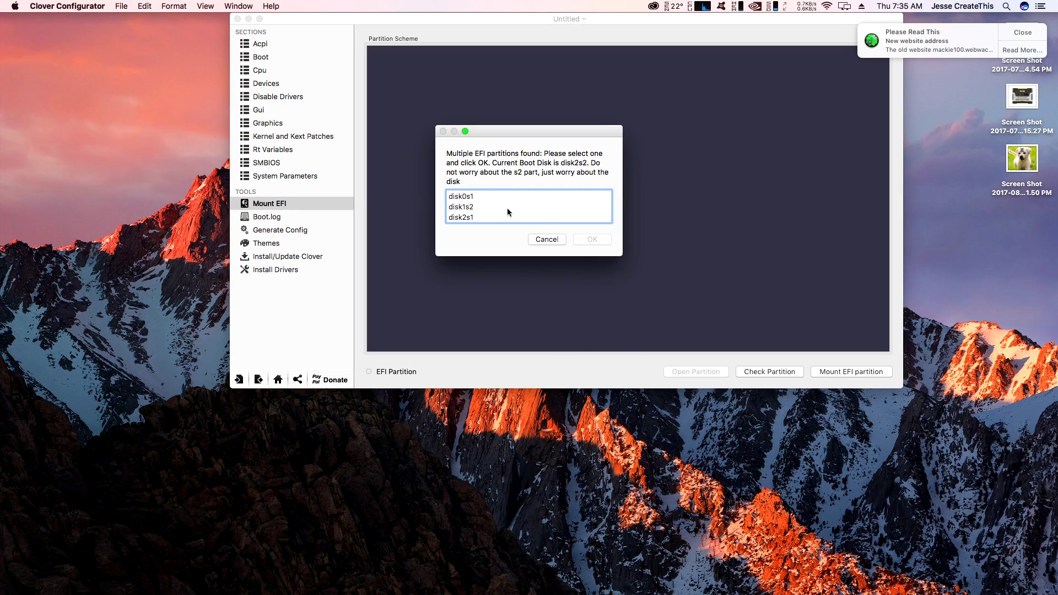
left_click(469, 198)
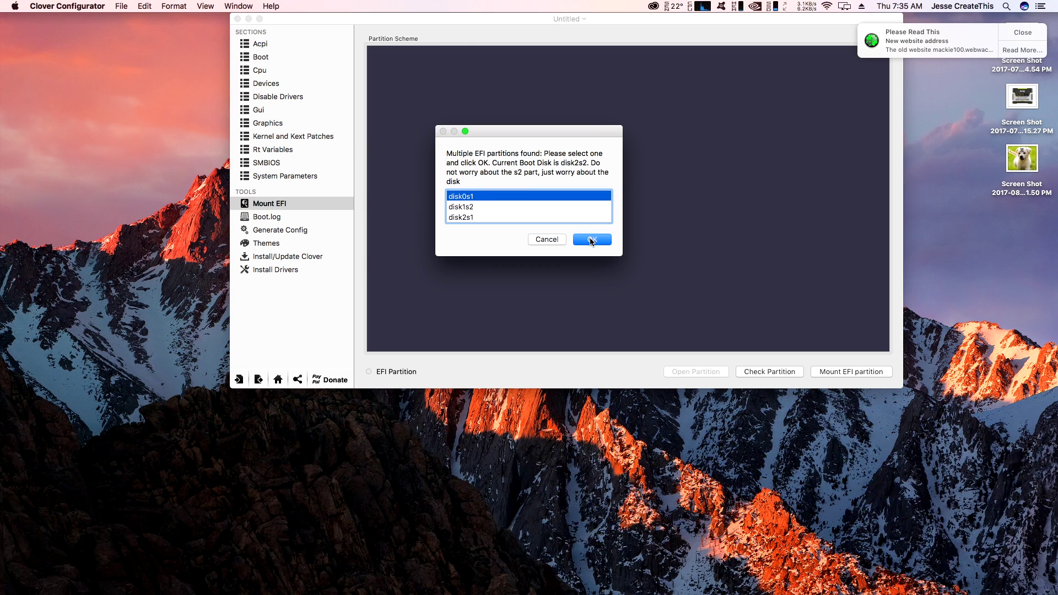
left_click(591, 239)
key("Return")
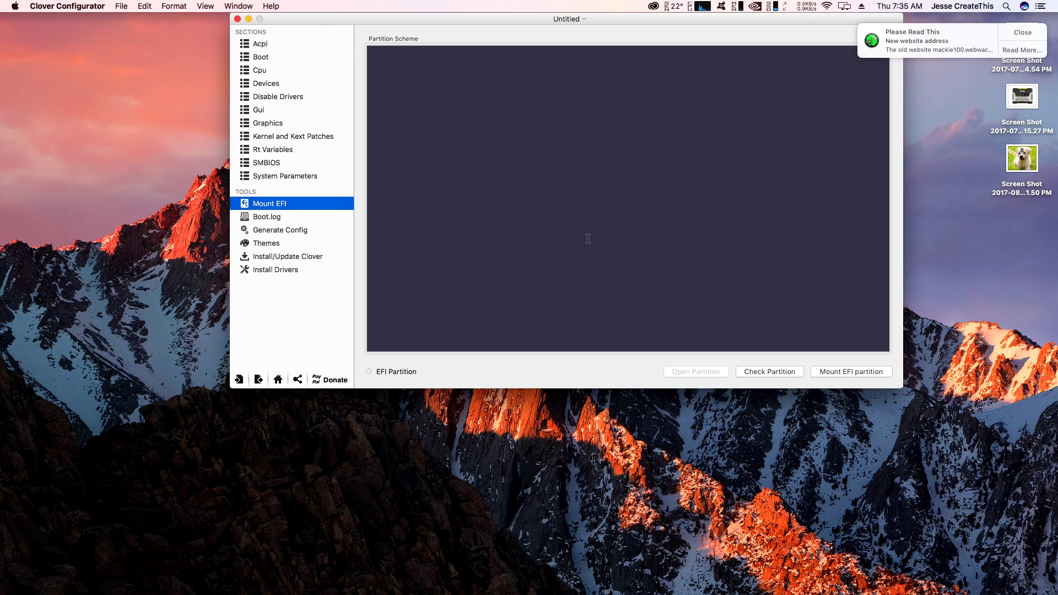
- Browse the NO NAME volume for a config file, then cancel the import
left_click(239, 380)
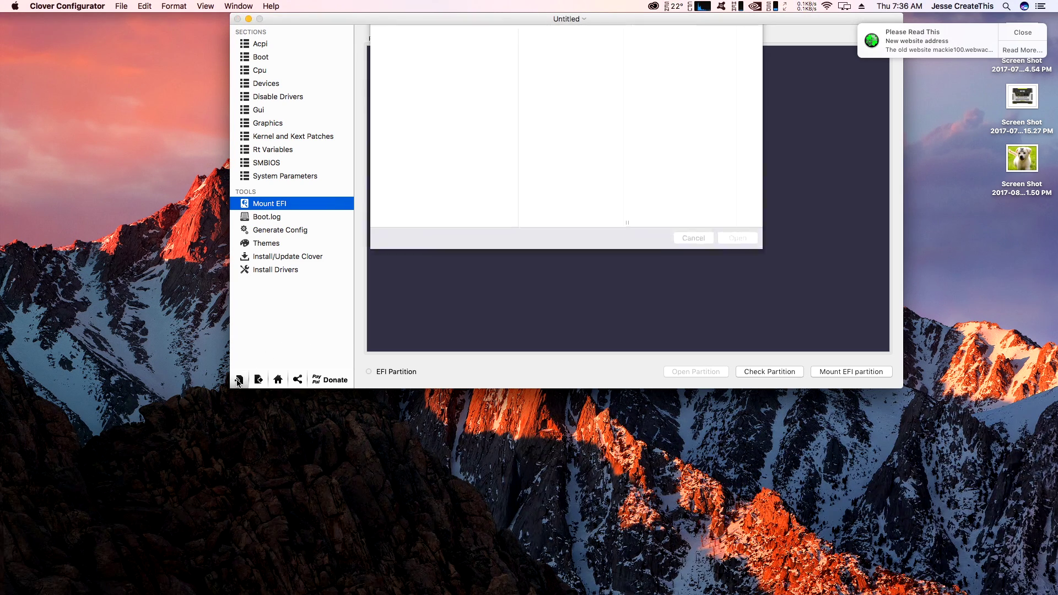
left_click(404, 232)
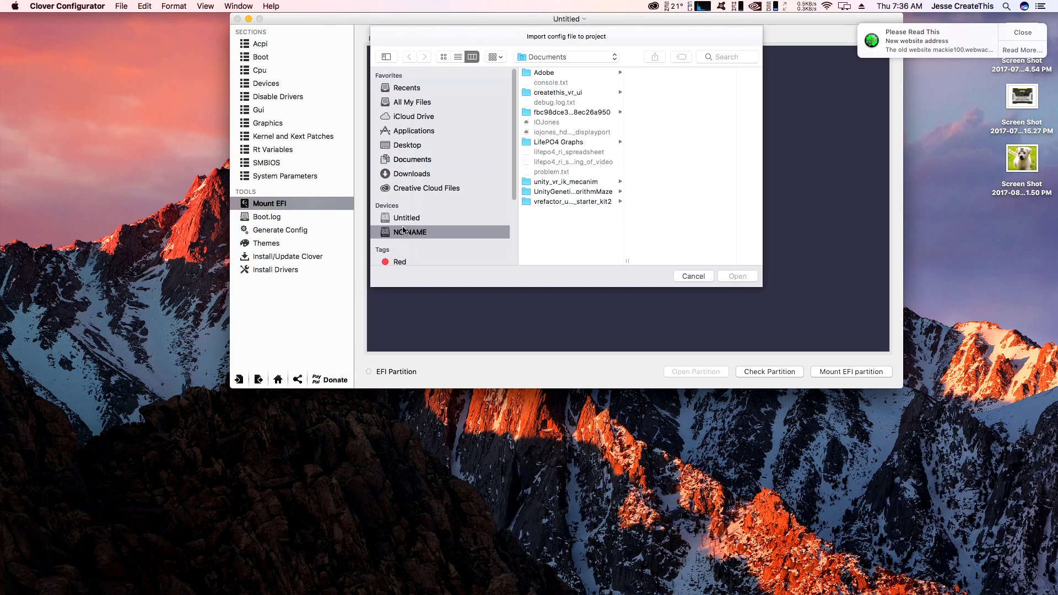
scroll(424, 226, "down", 5)
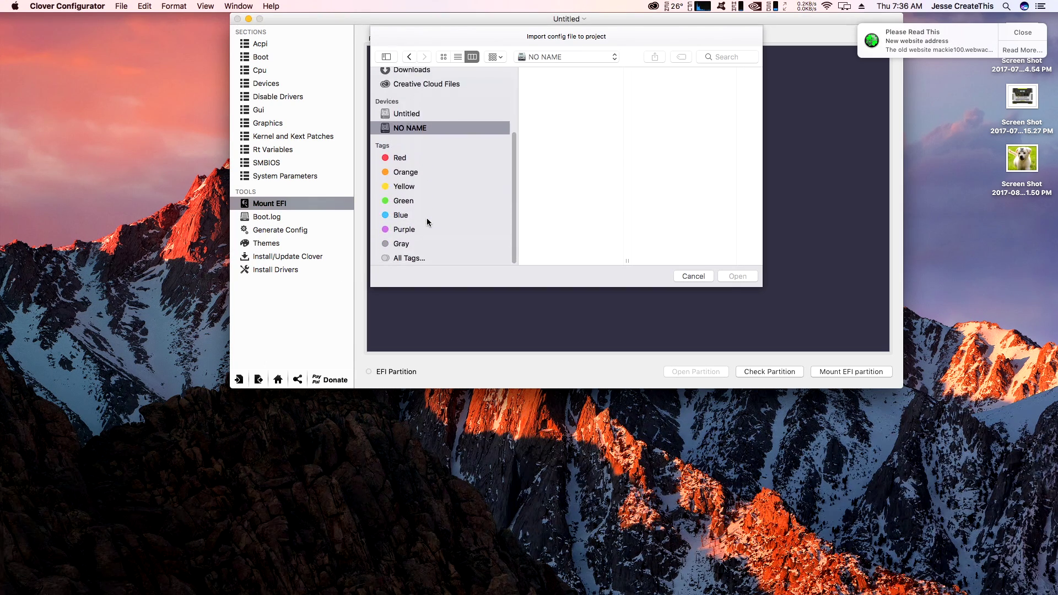
scroll(427, 222, "up", 5)
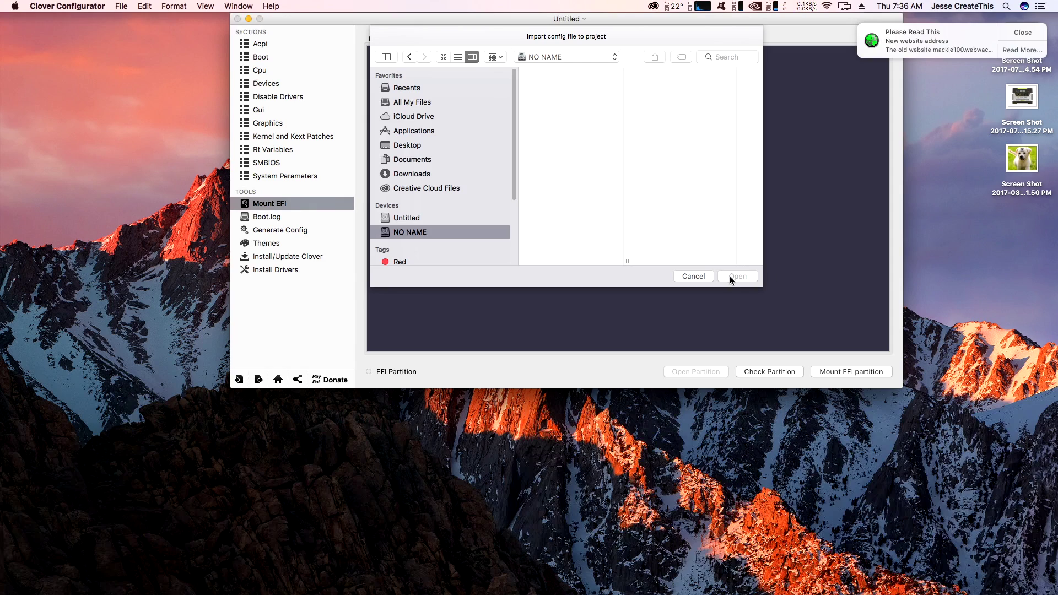
left_click(710, 276)
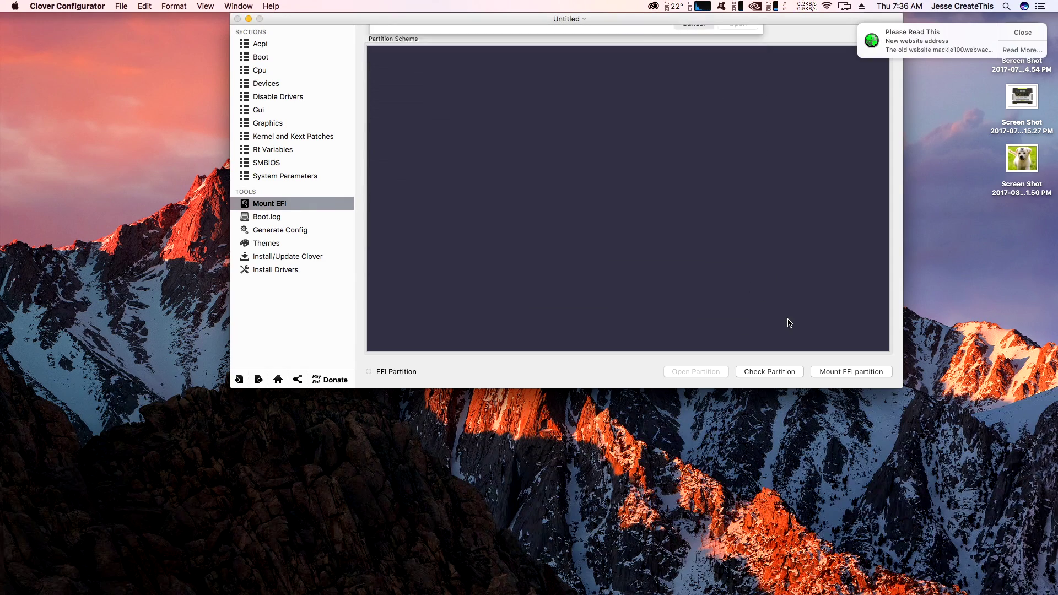
- Try mounting disk1s2 as the EFI partition and abort it as the wrong disk
left_click(837, 373)
left_click(483, 207)
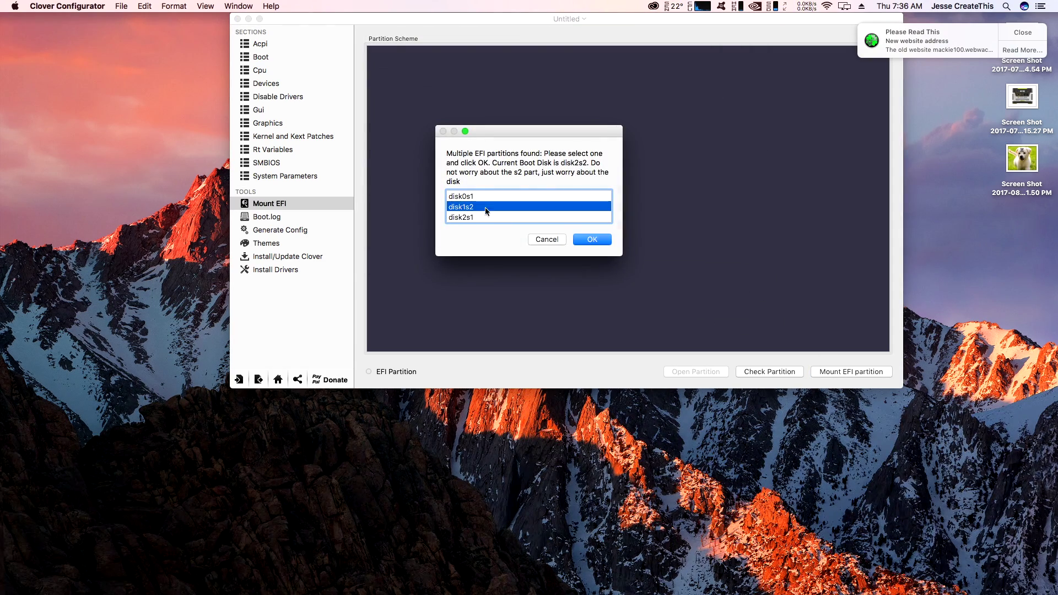
left_click(597, 240)
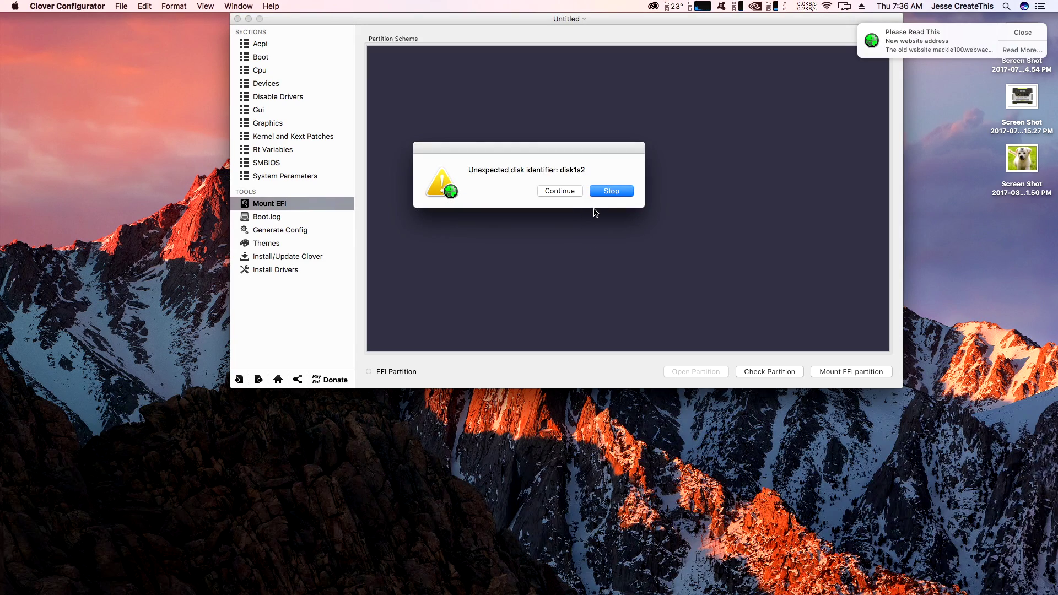
left_click(617, 190)
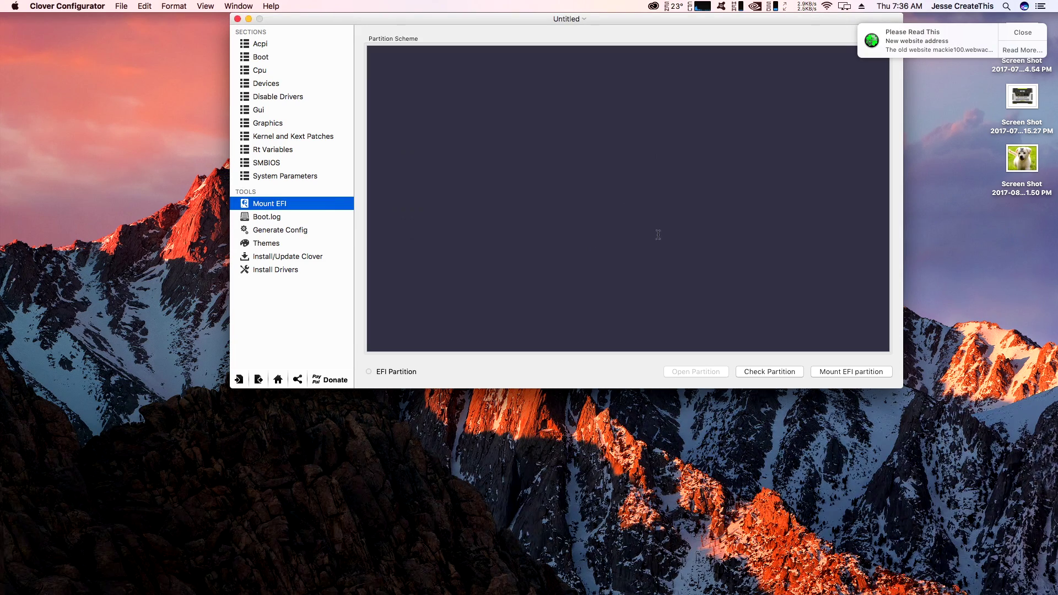
- Mount the disk2s1 EFI partition, entering the admin password
left_click(825, 372)
left_click(462, 216)
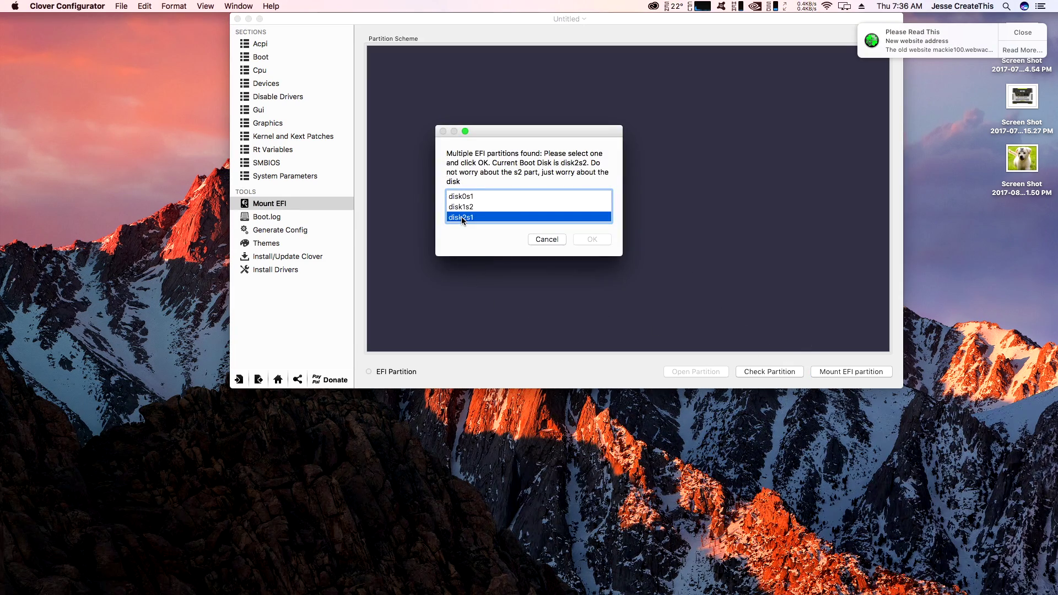
left_click(590, 241)
type("•••")
key("Return")
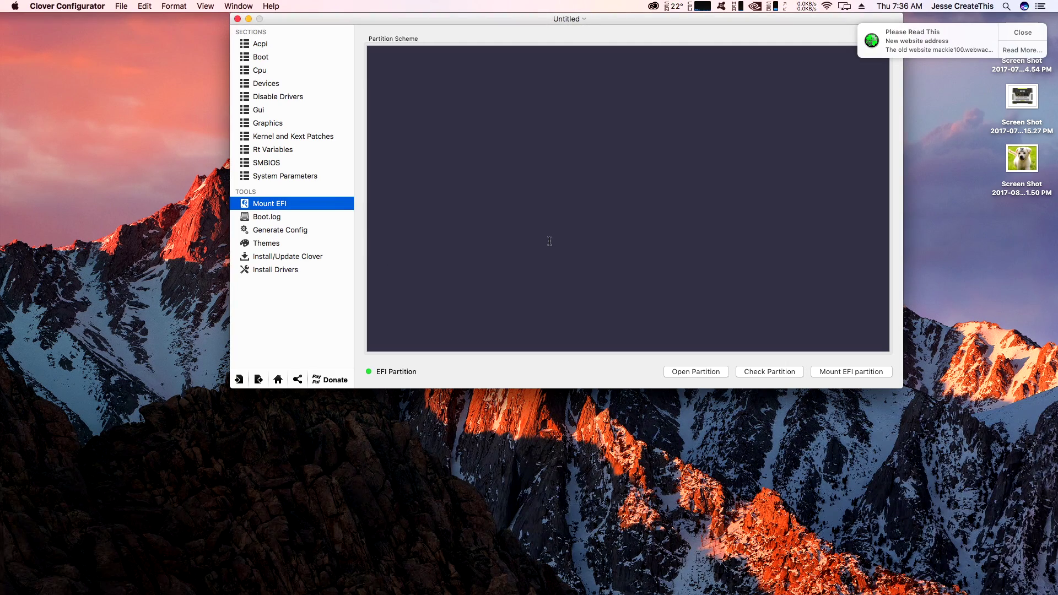
- Import config.plist from the mounted EFI volume's EFI > CLOVER folder
left_click(238, 380)
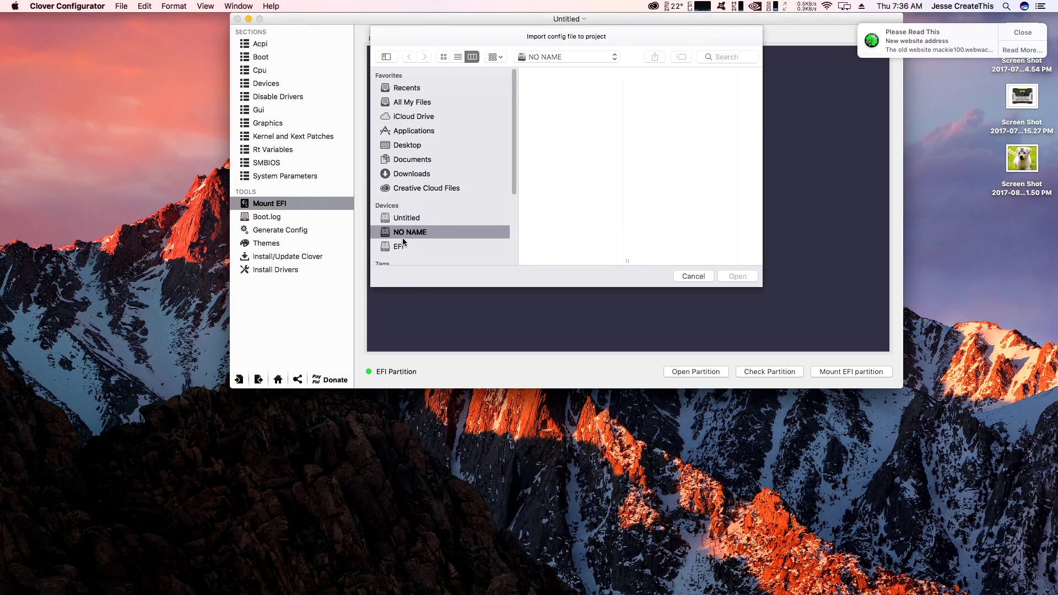
left_click(531, 74)
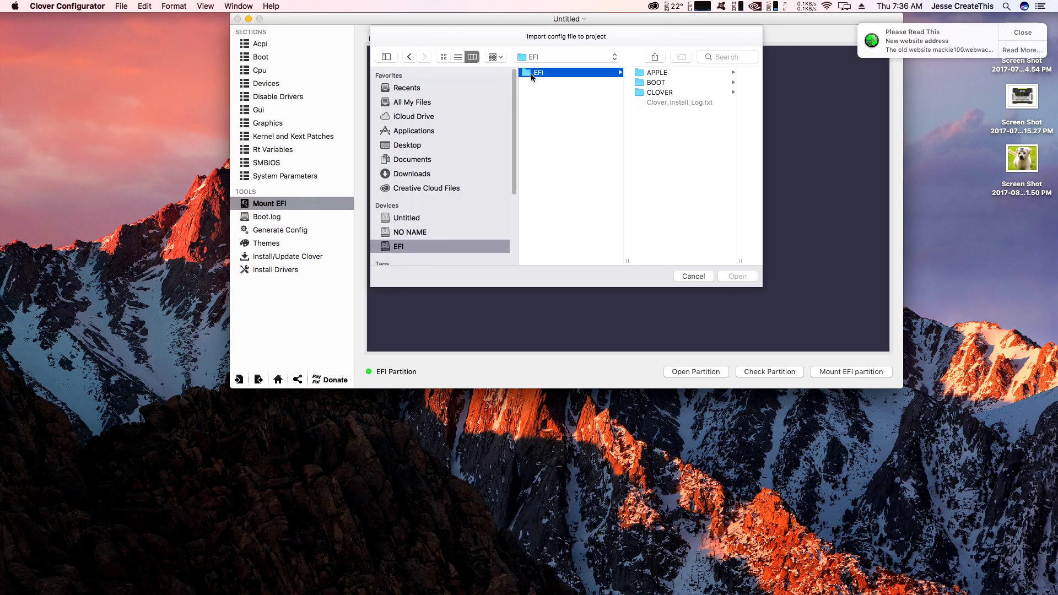
left_click(653, 93)
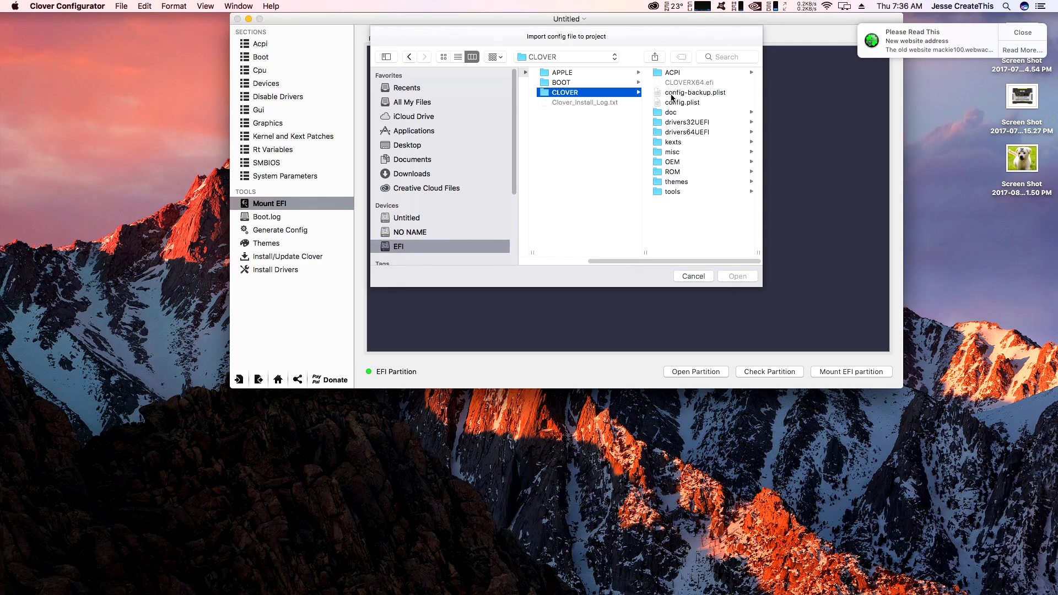
left_click(673, 102)
left_click(738, 276)
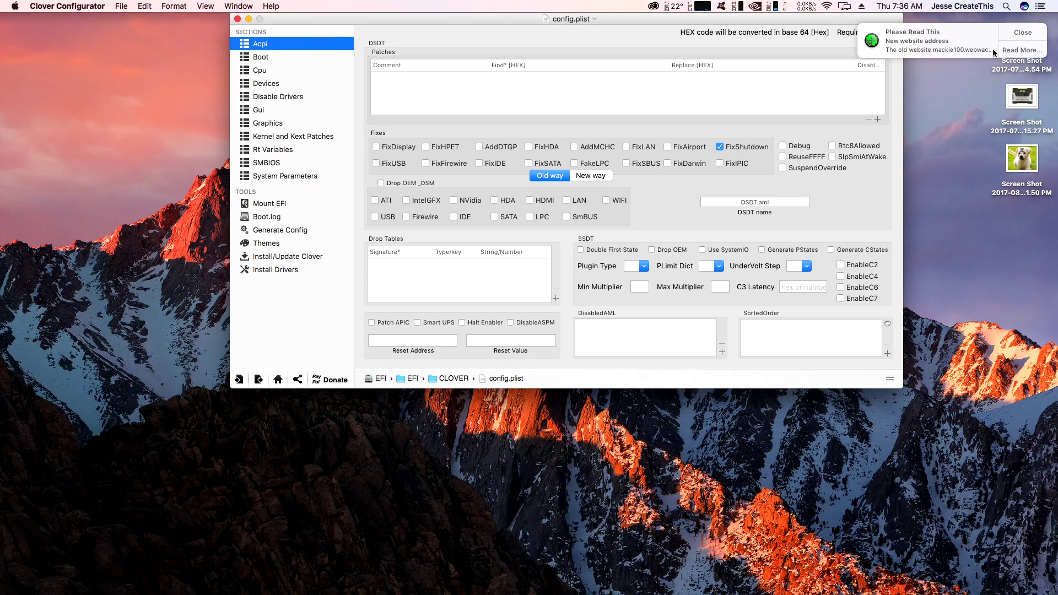
- Dismiss the website notice and tick Linux under Scan in the Gui settings
left_click(1023, 33)
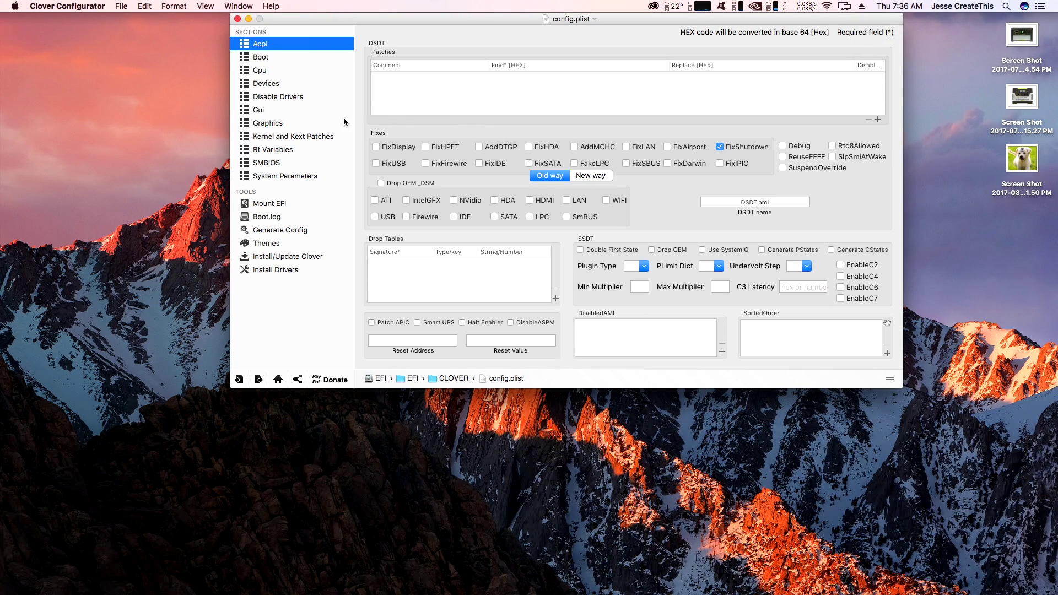
left_click(258, 111)
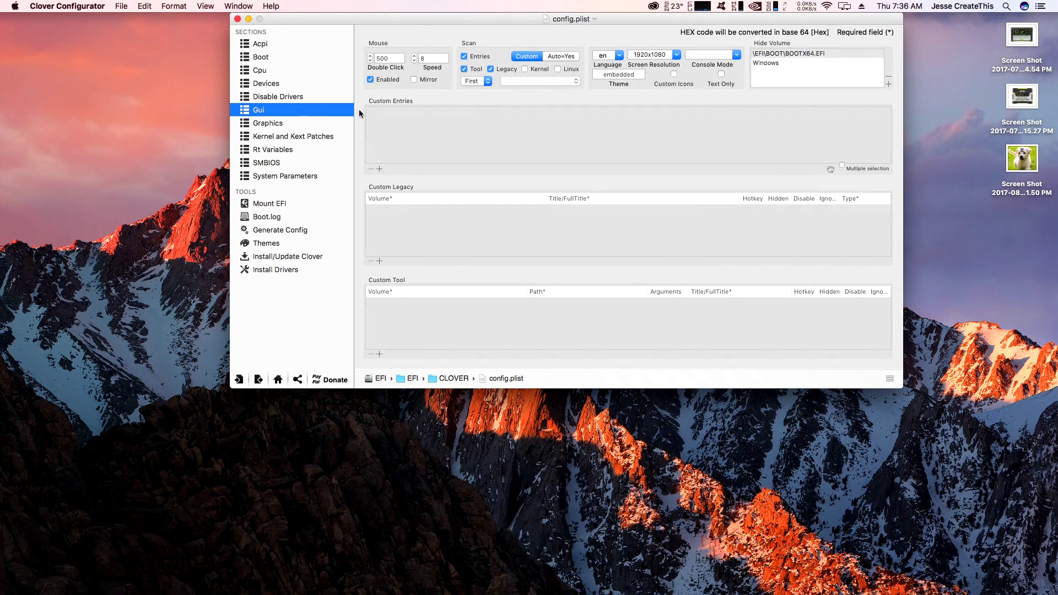
left_click(558, 69)
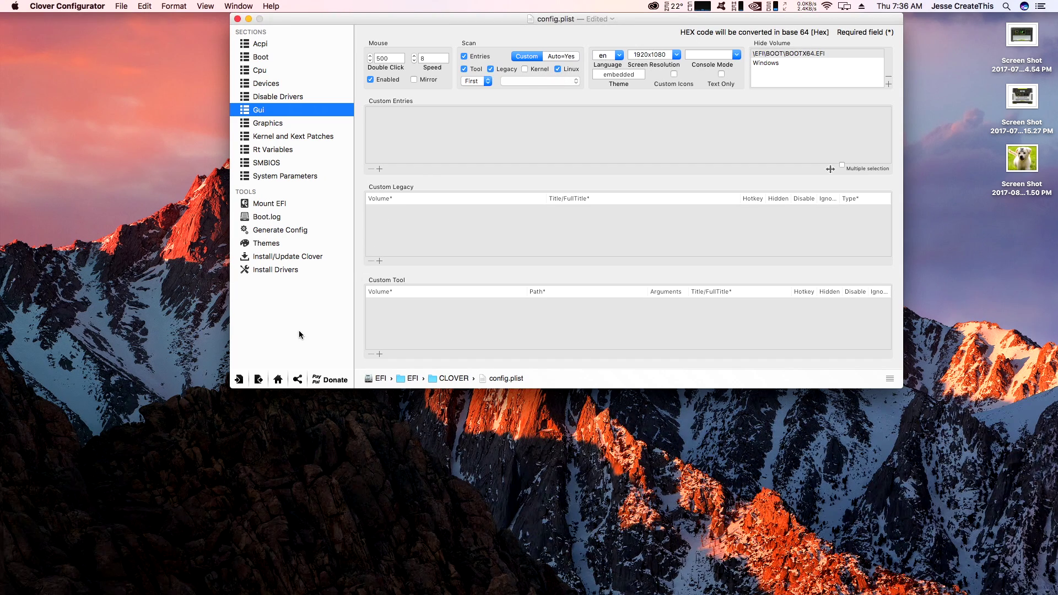
- Save the edited config.plist and quit Clover Configurator
left_click(259, 380)
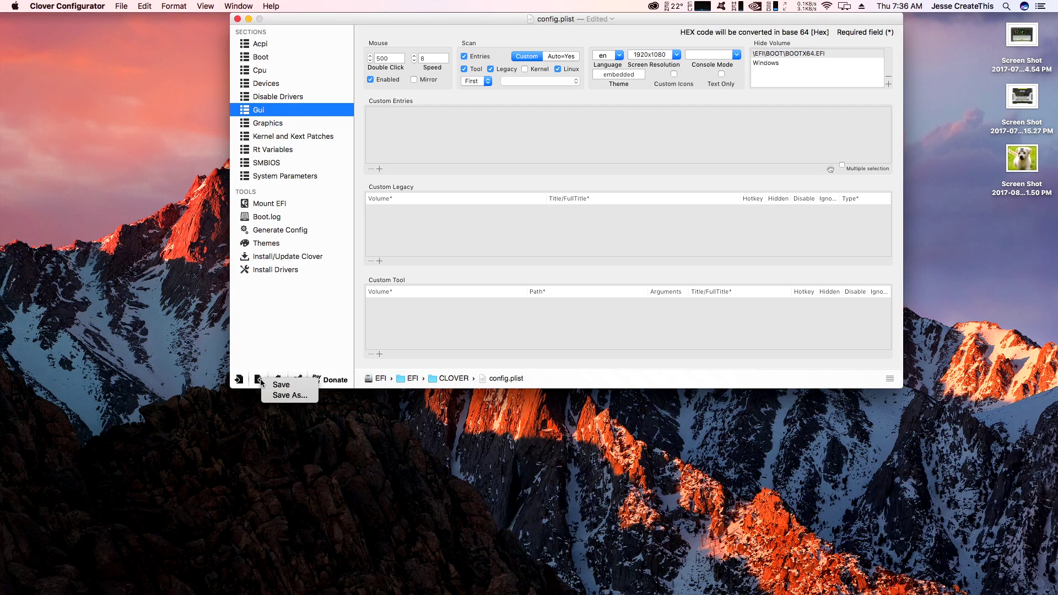
left_click(281, 385)
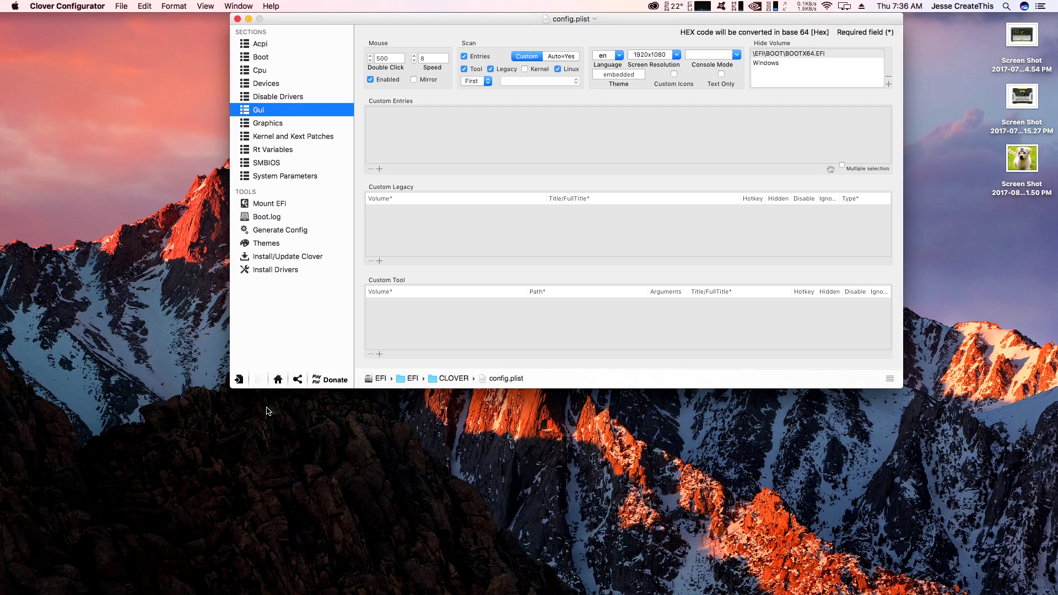
left_click(33, 6)
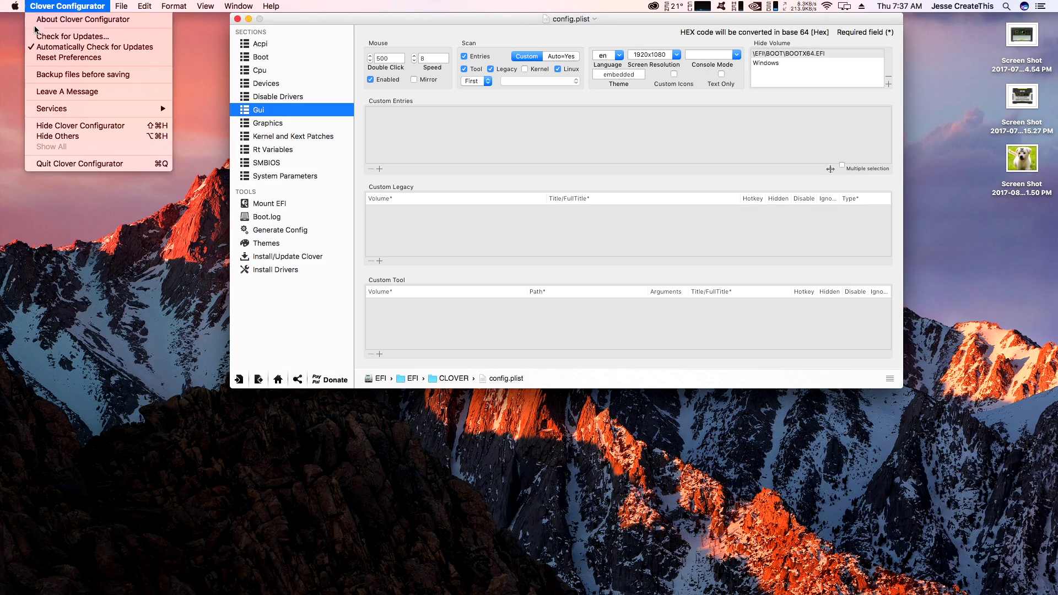
left_click(45, 163)
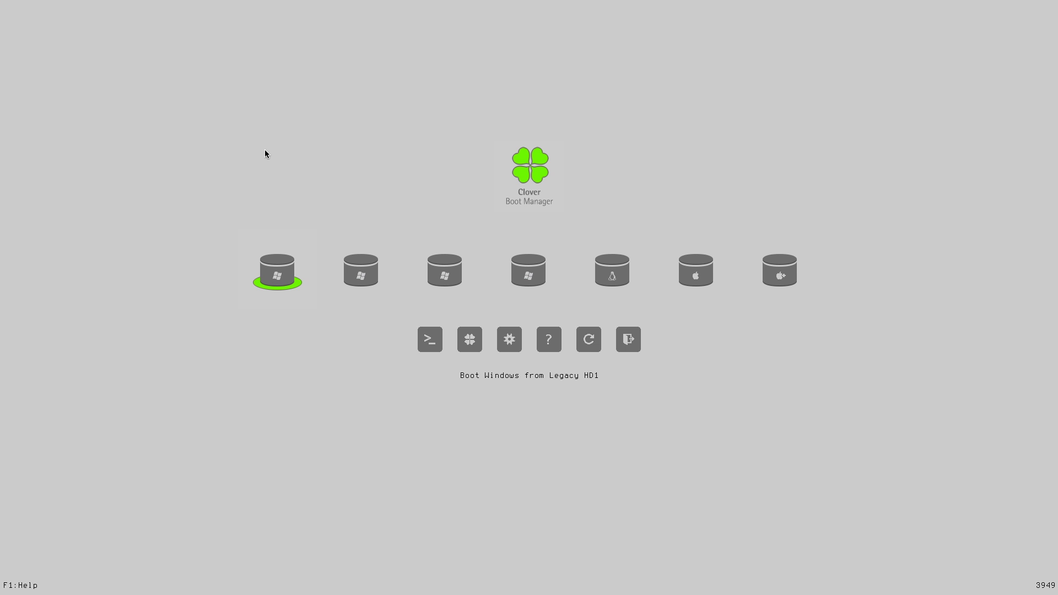
- Highlight the Ubuntu EFI entry in Clover Boot Manager and boot it
key("Right")
key("Right")
key("Right")
key("Right")
key("Right")
key("Right")
key("Right")
key("Right")
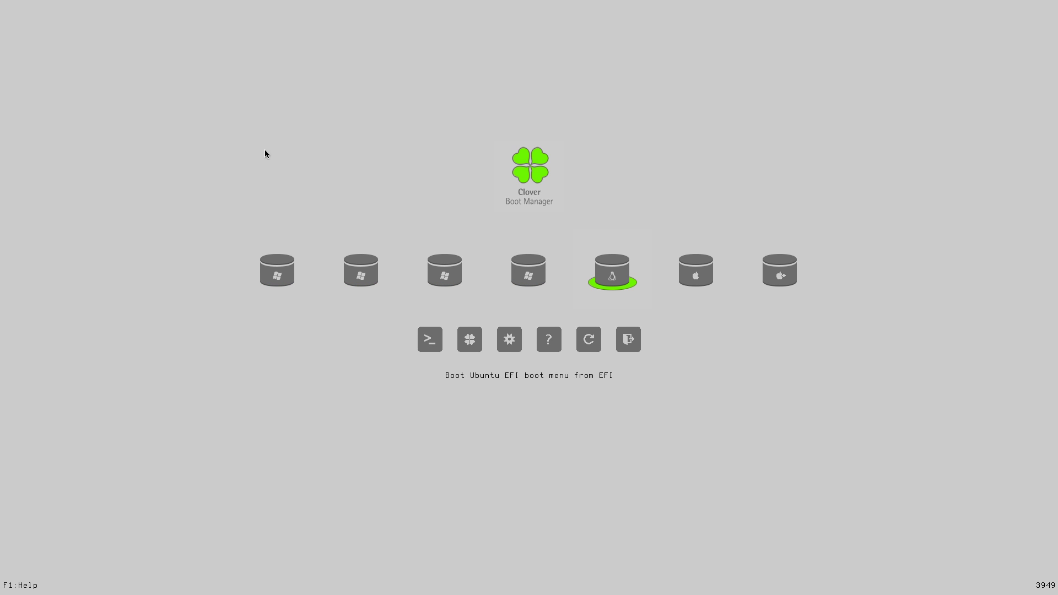
key("Return")
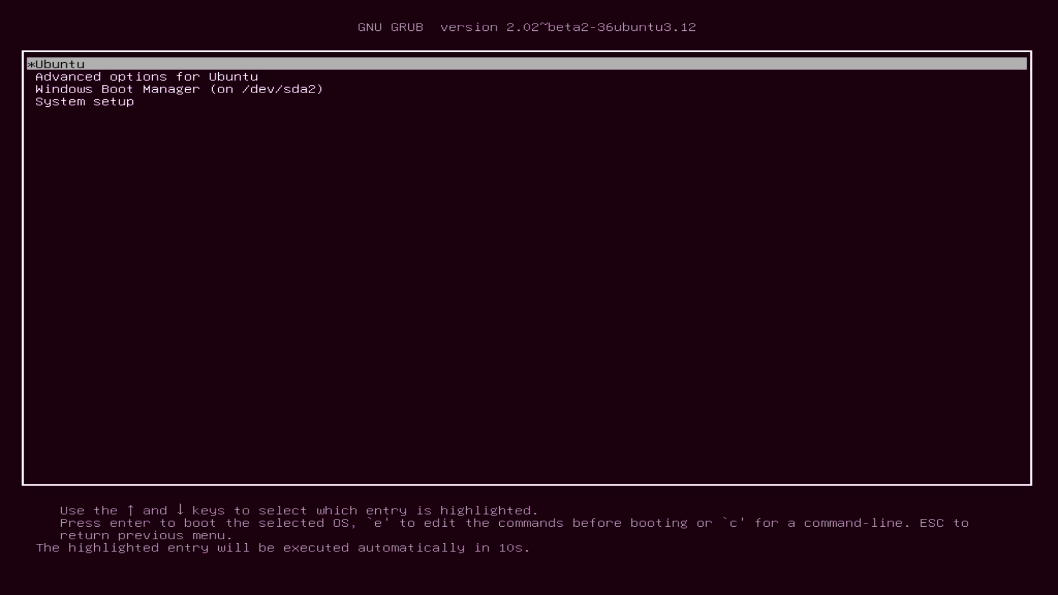
- Halt GRUB's countdown, reselect the Ubuntu entry and open its commands with e
key("Down")
key("Up")
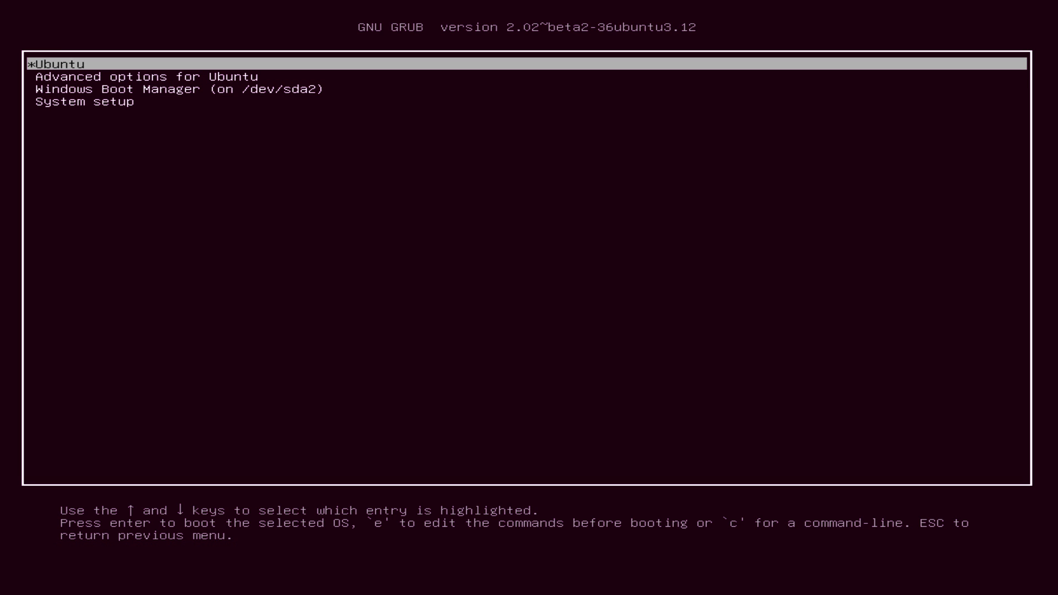
key("e")
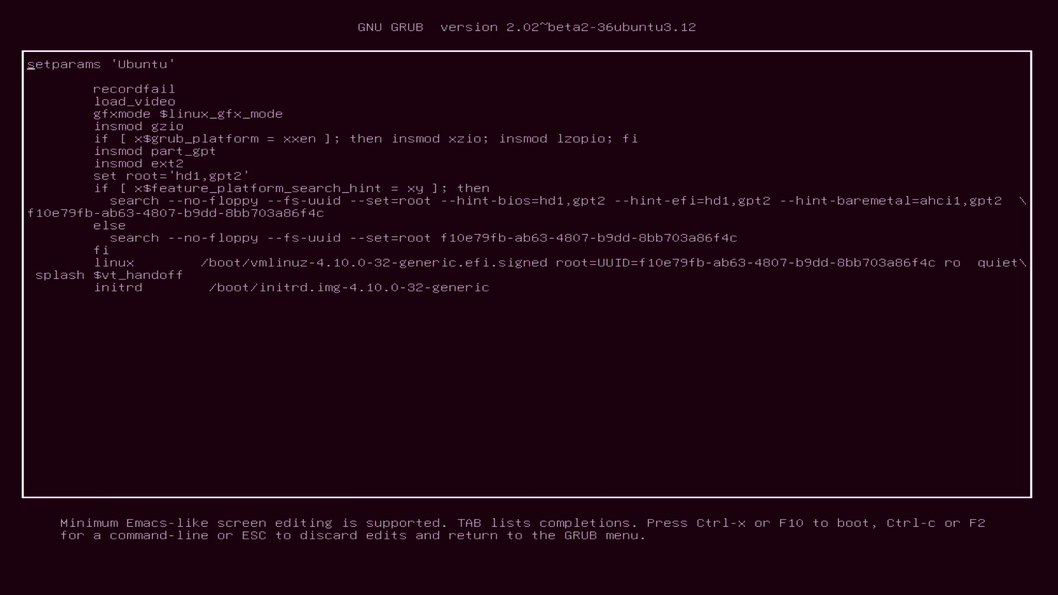
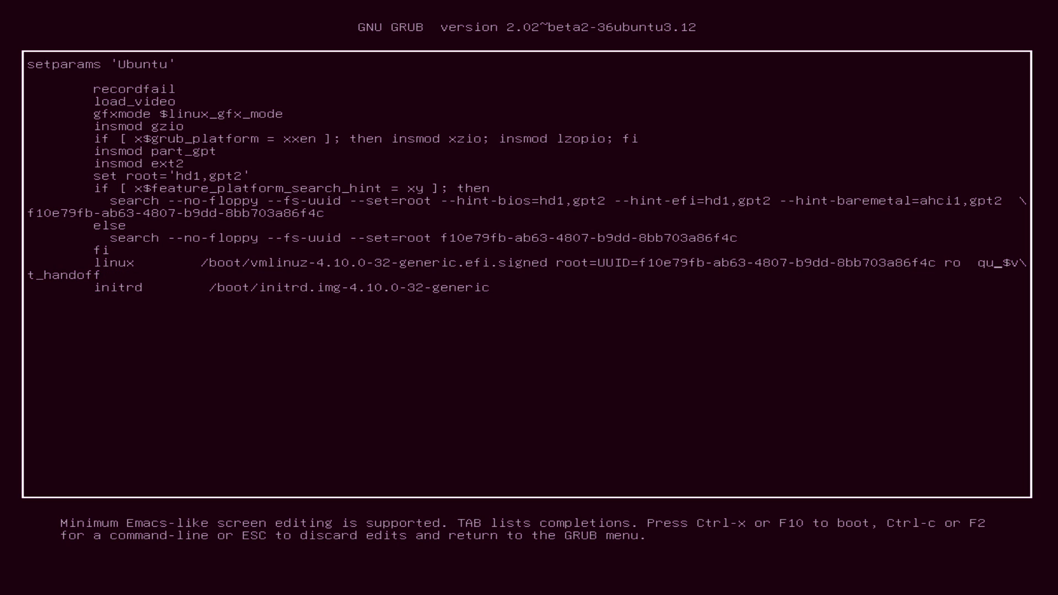
- Replace 'quiet splash' with nomodeset on the GRUB kernel line and boot Ubuntu
key("BackSpace")
key("BackSpace")
type("nomodeset")
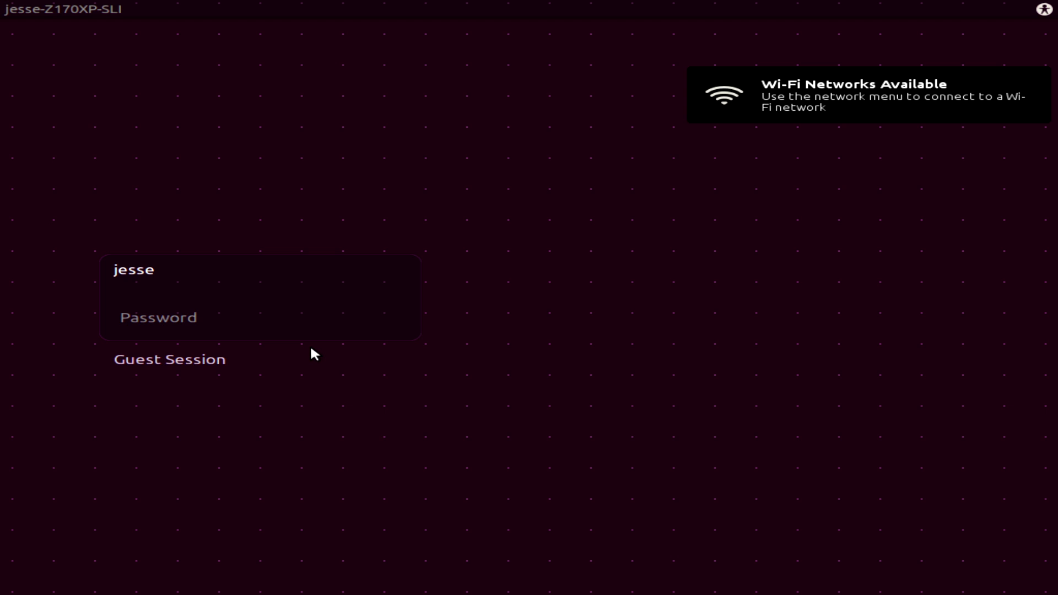
- Log in with the account password and join the password-protected Wi-Fi network
type("••••••••")
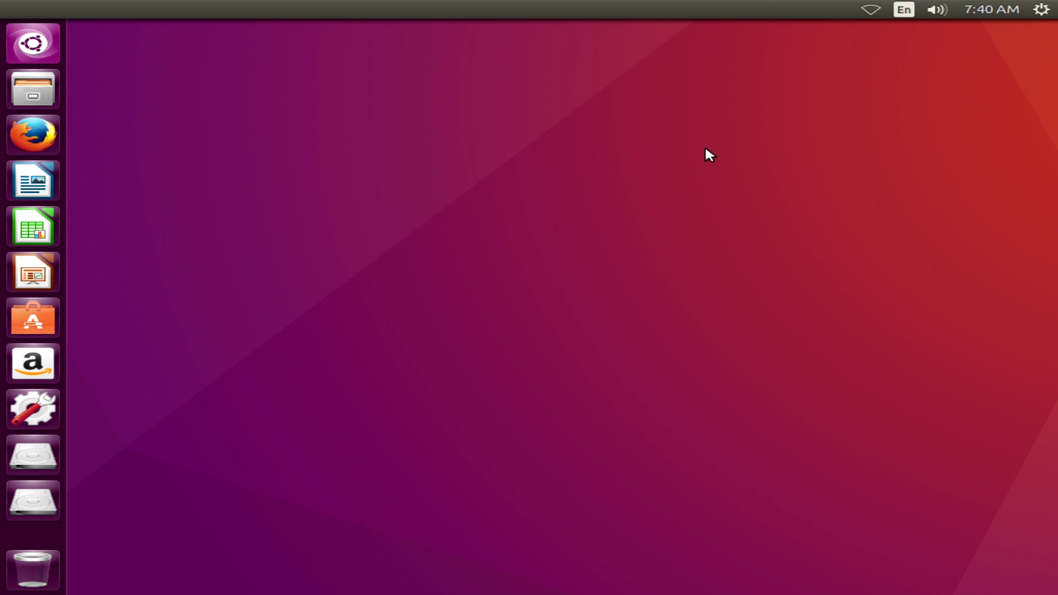
left_click(871, 9)
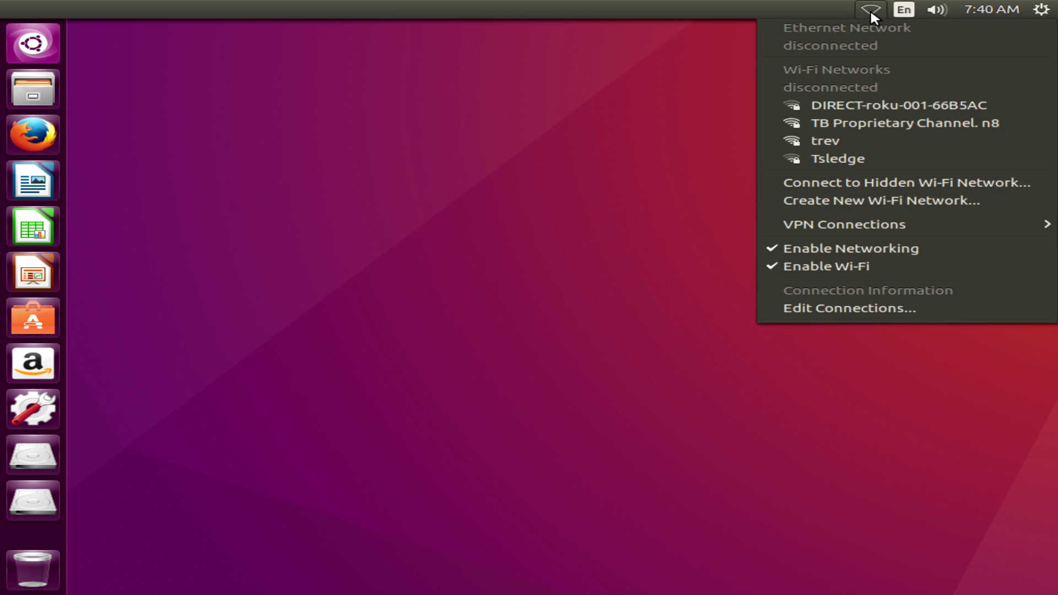
left_click(820, 140)
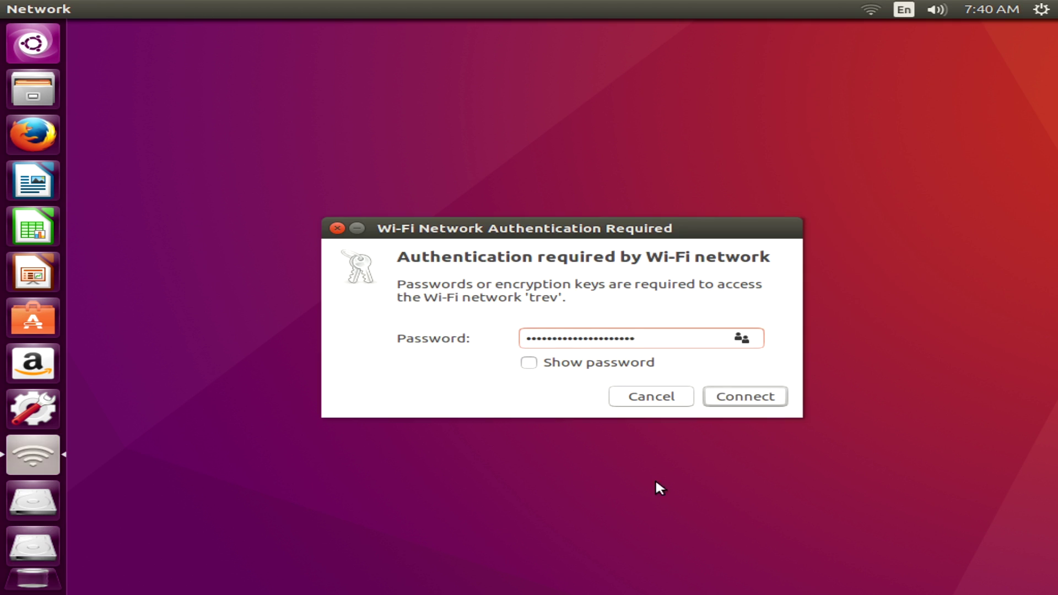
left_click(735, 392)
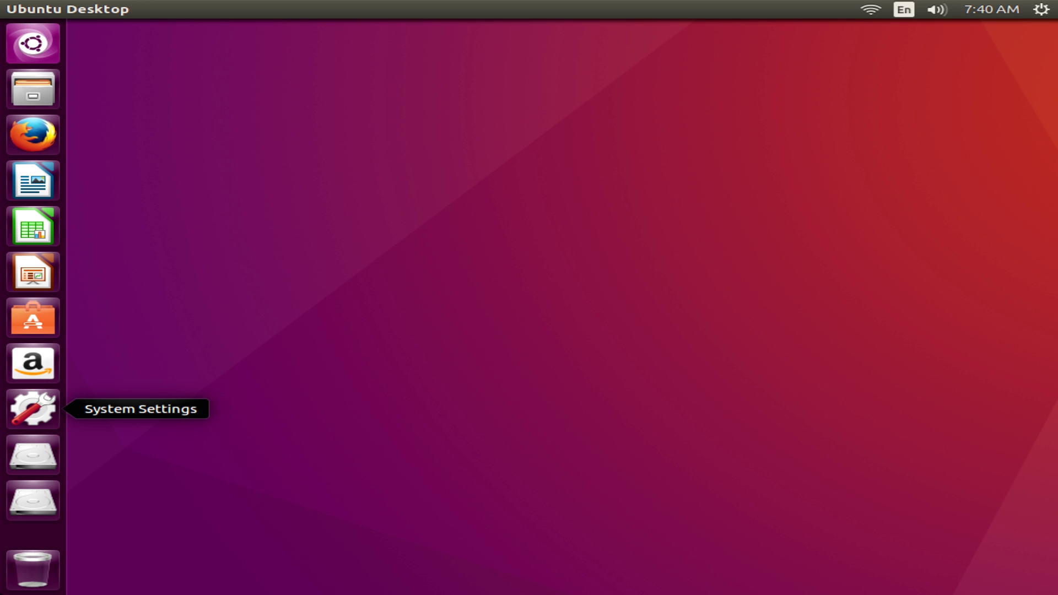
- Close System Settings and launch Software & Updates through a Dash search for 'update'
left_click(51, 417)
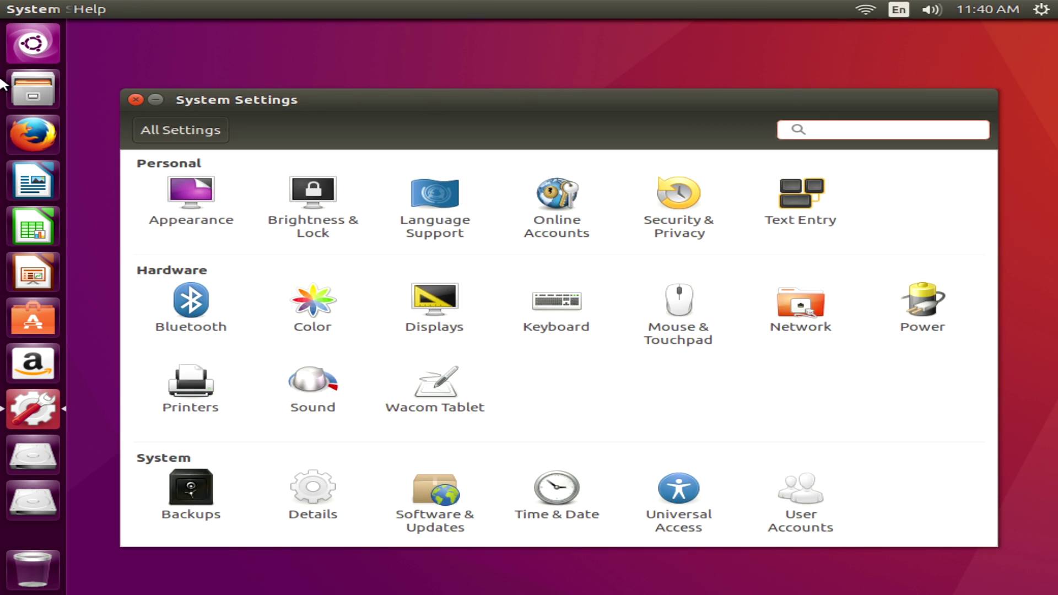
left_click(135, 99)
left_click(55, 43)
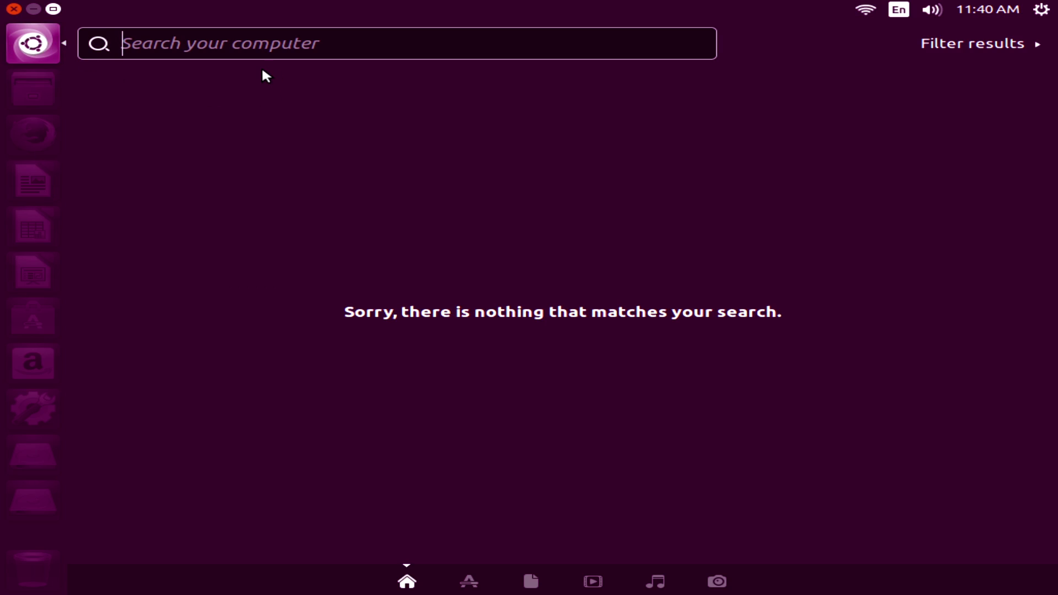
type("update")
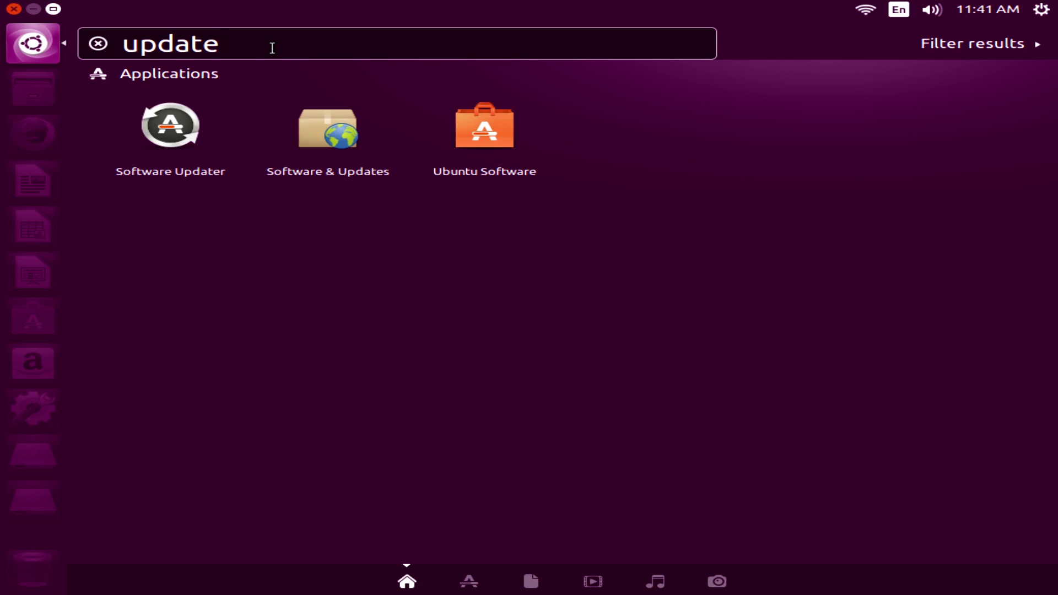
left_click(312, 152)
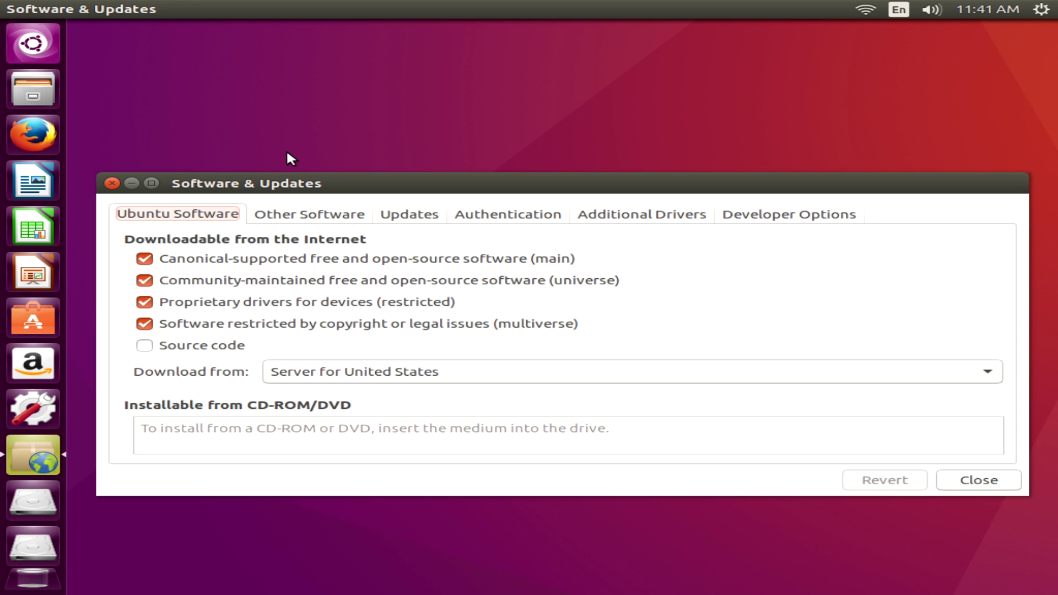
- Apply the NVIDIA binary driver nvidia-375 in Additional Drivers, authenticating as administrator
left_click(352, 220)
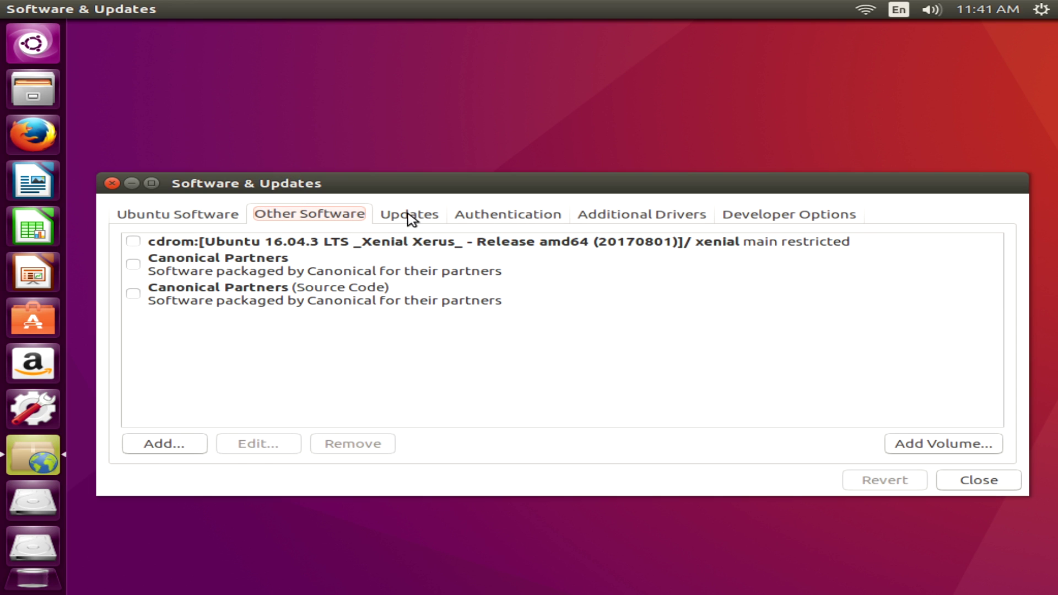
left_click(634, 214)
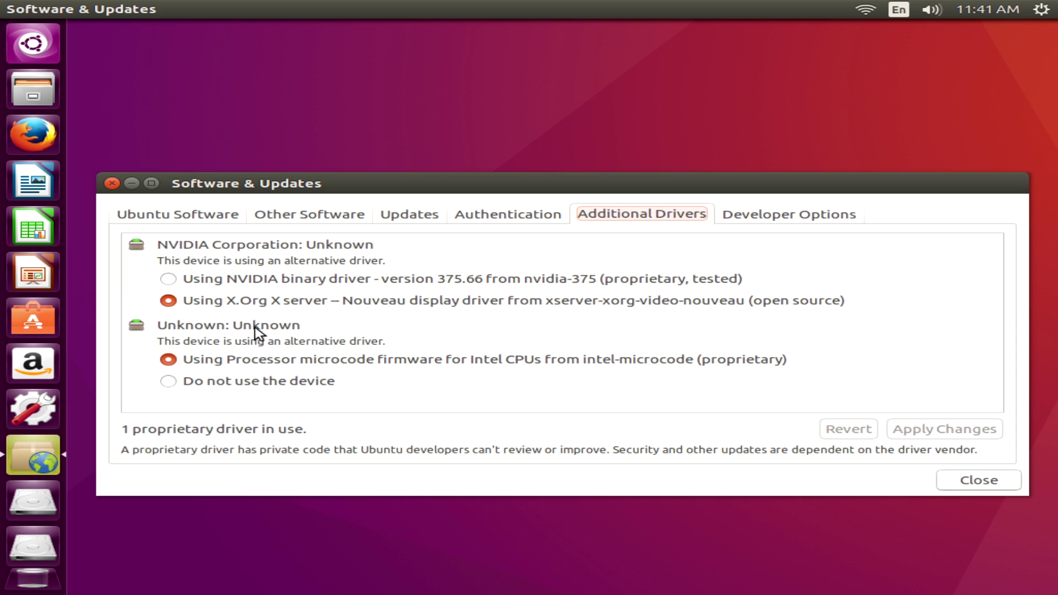
left_click(165, 281)
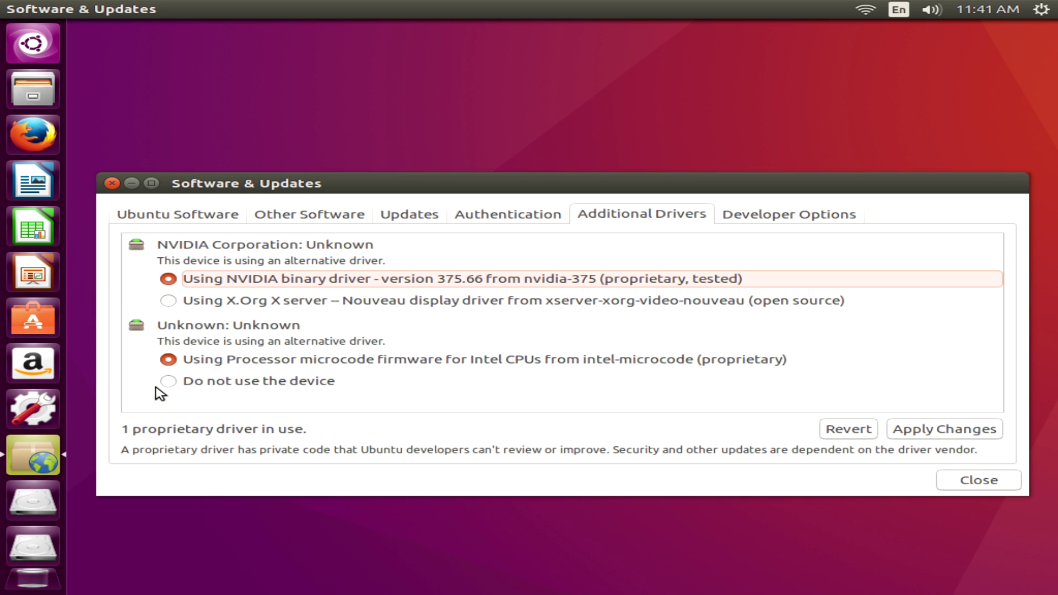
left_click(925, 434)
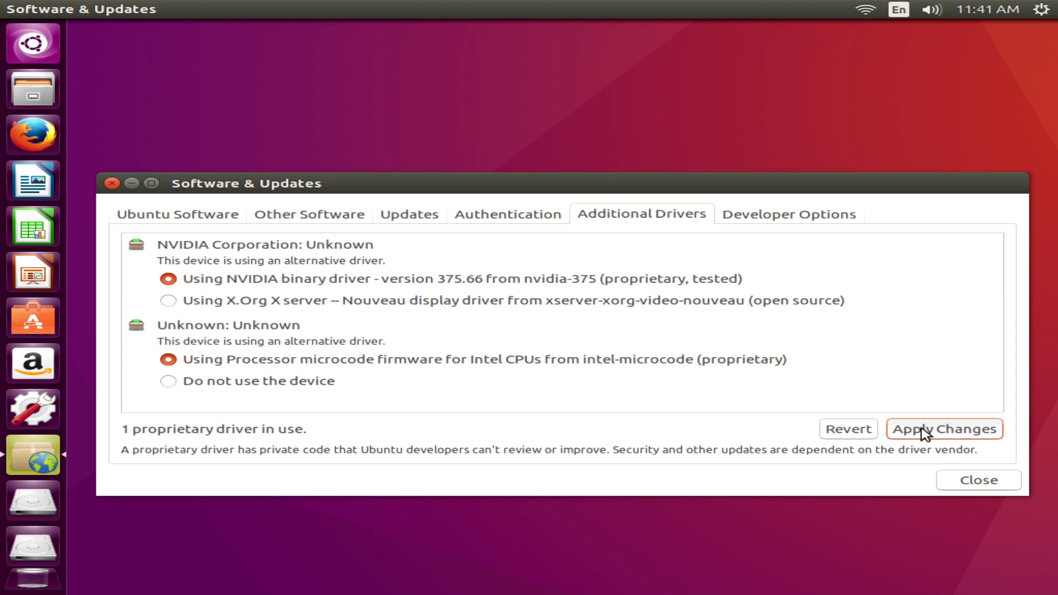
type("********")
key("Return")
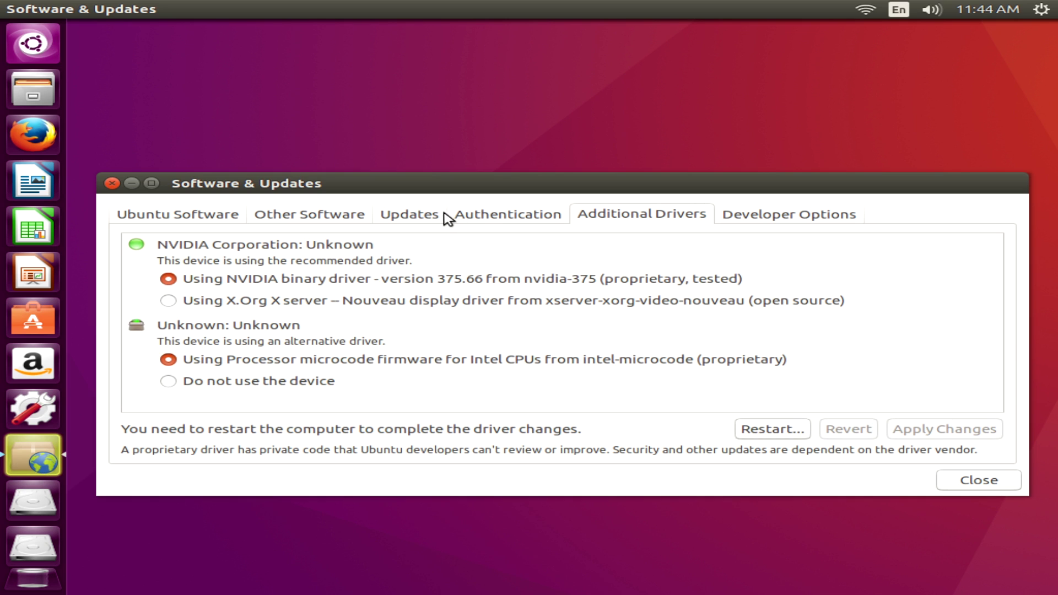
- Restart the computer and boot the Ubuntu EFI entry from Clover Boot Manager
left_click(771, 429)
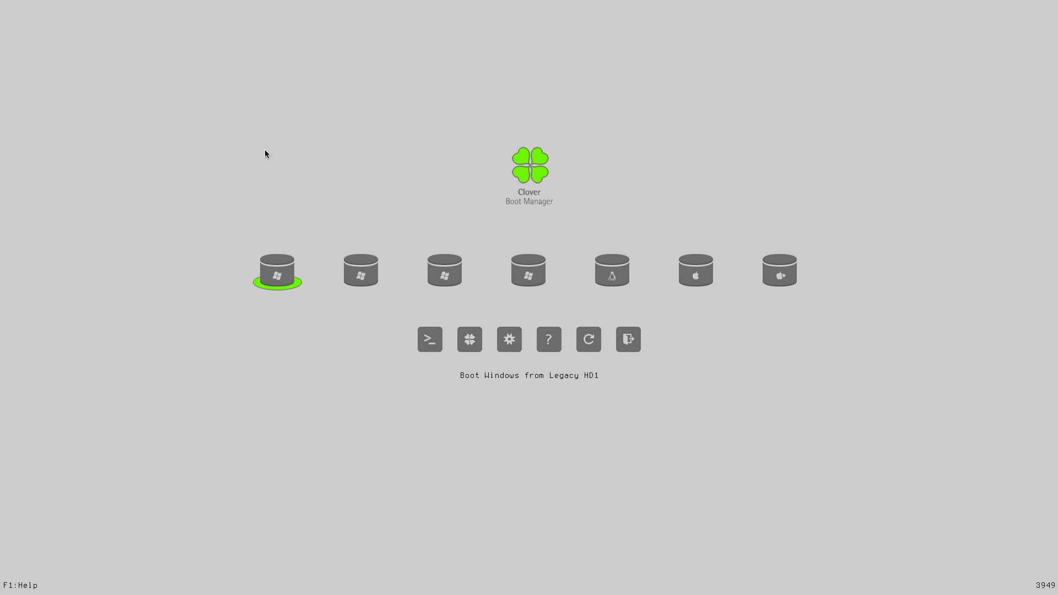
key("Right")
key("Right")
key("Right")
key("Right")
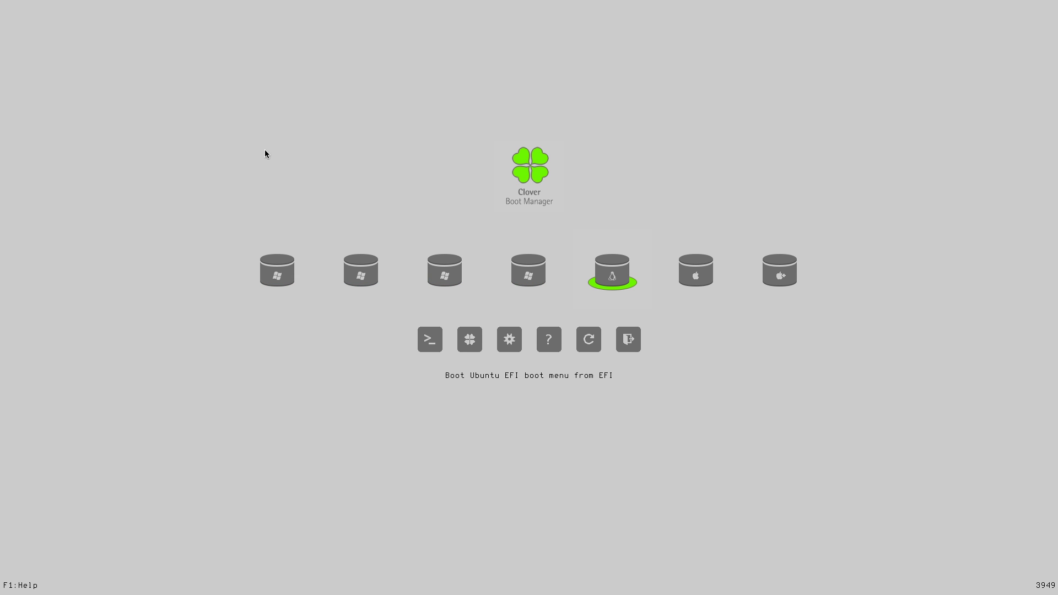
key("Return")
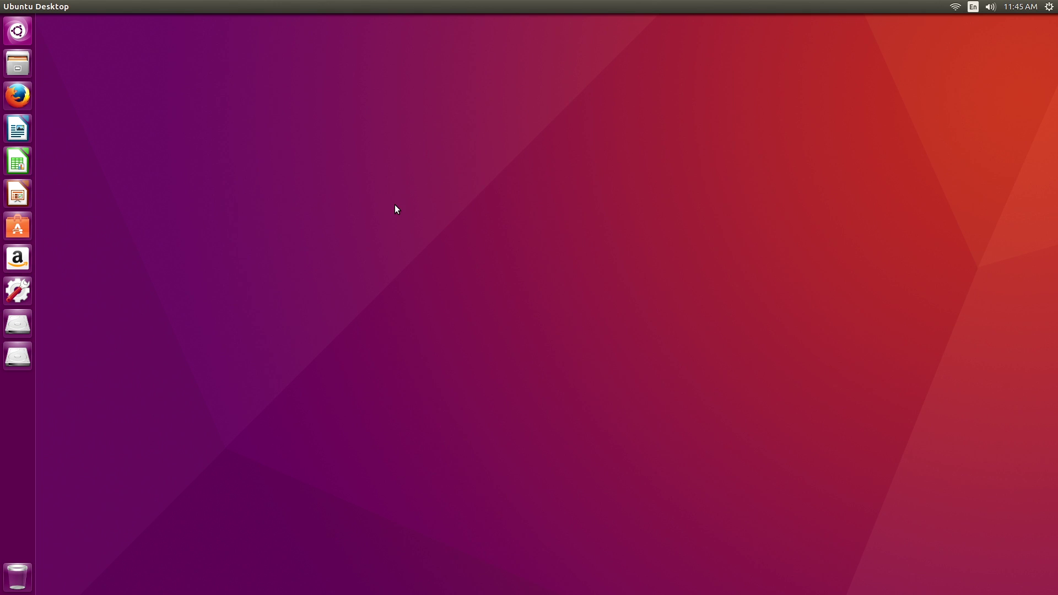
- Open Software & Updates and review the automatic update settings on the Updates tab
left_click(22, 33)
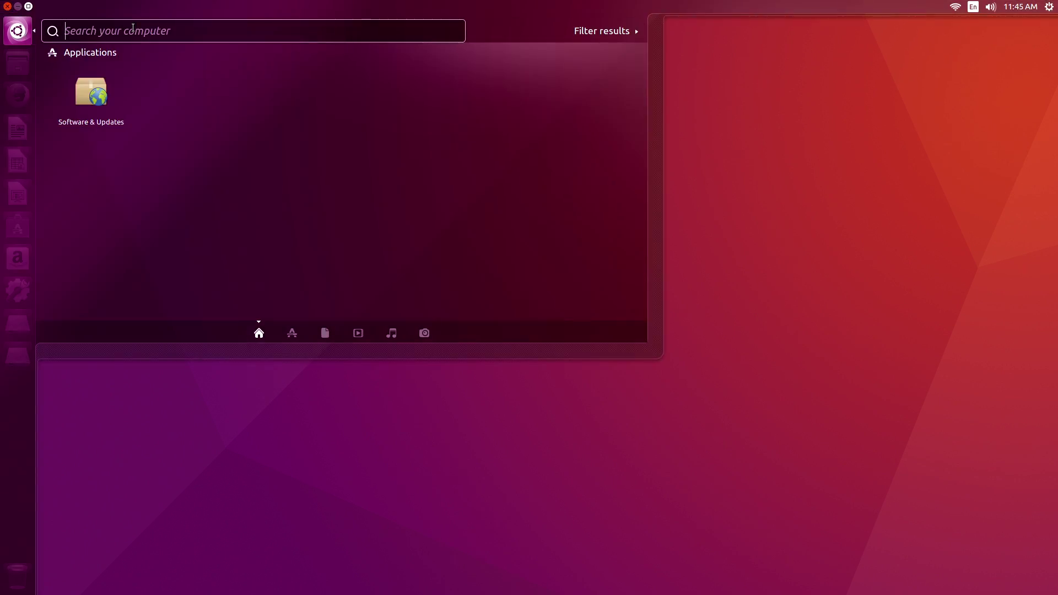
left_click(101, 94)
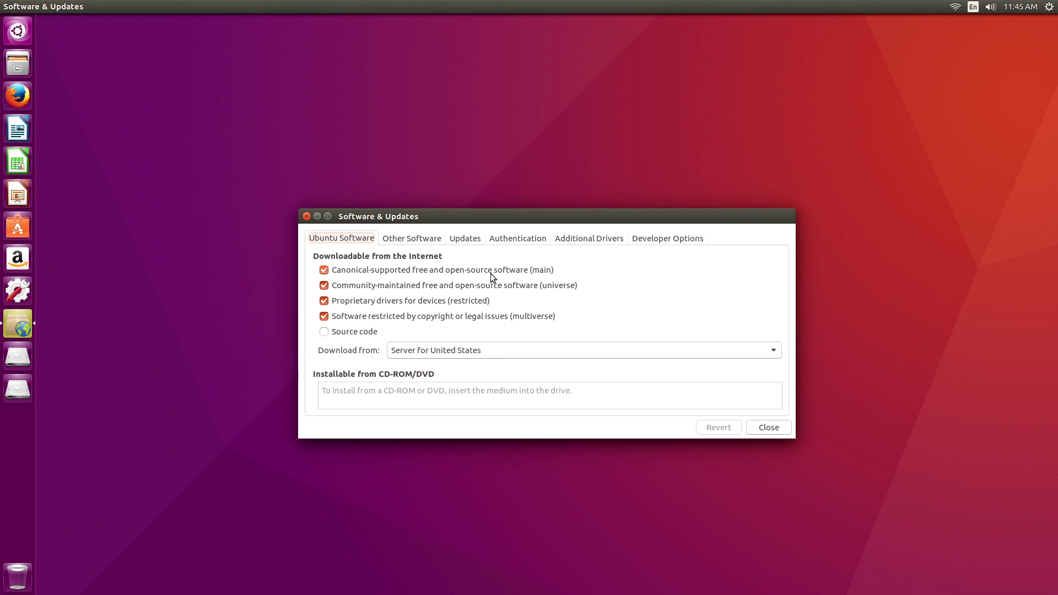
left_click(465, 238)
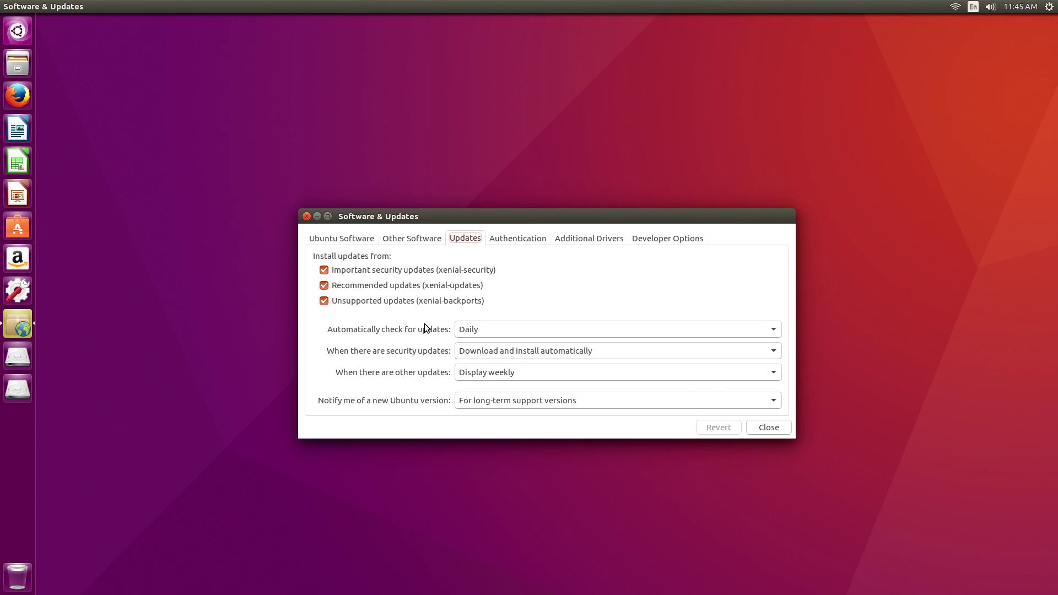
- Launch Terminal via a Dash search for 'term', maximize it, lock it to the launcher, and reopen it
key("super")
type("term")
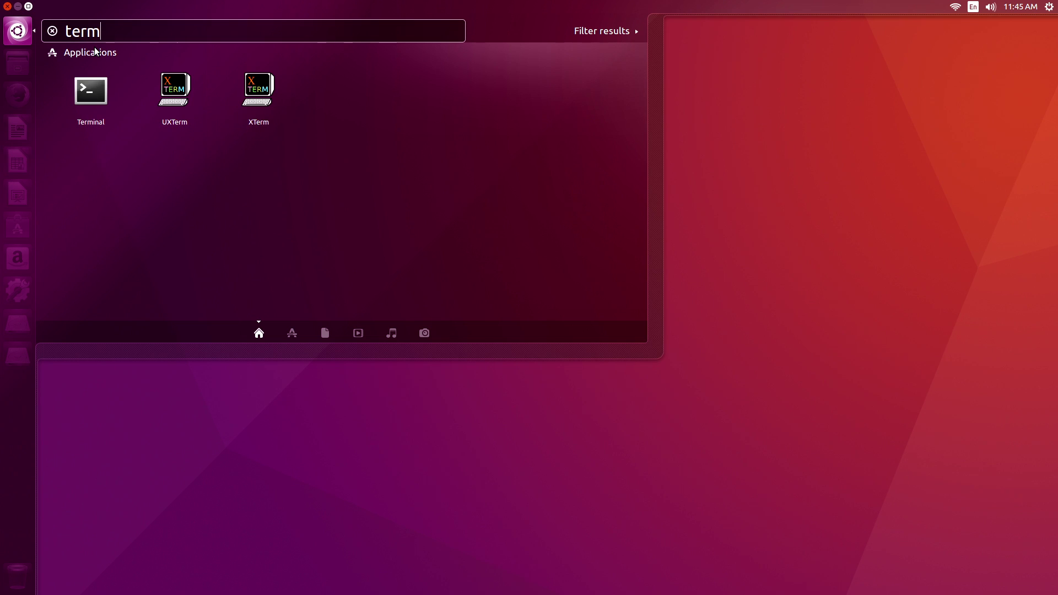
left_click(101, 100)
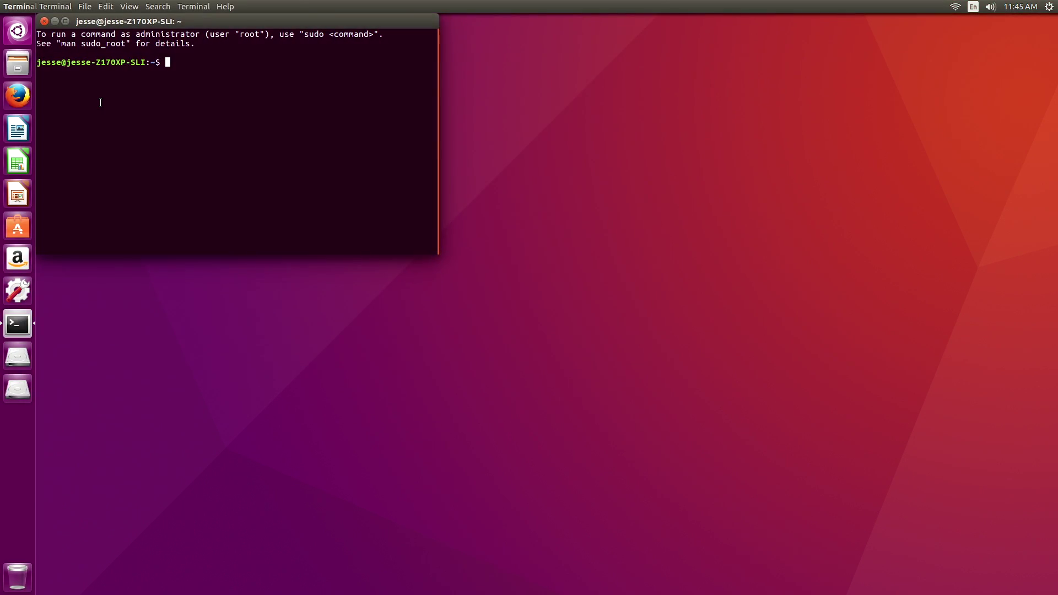
left_click(65, 22)
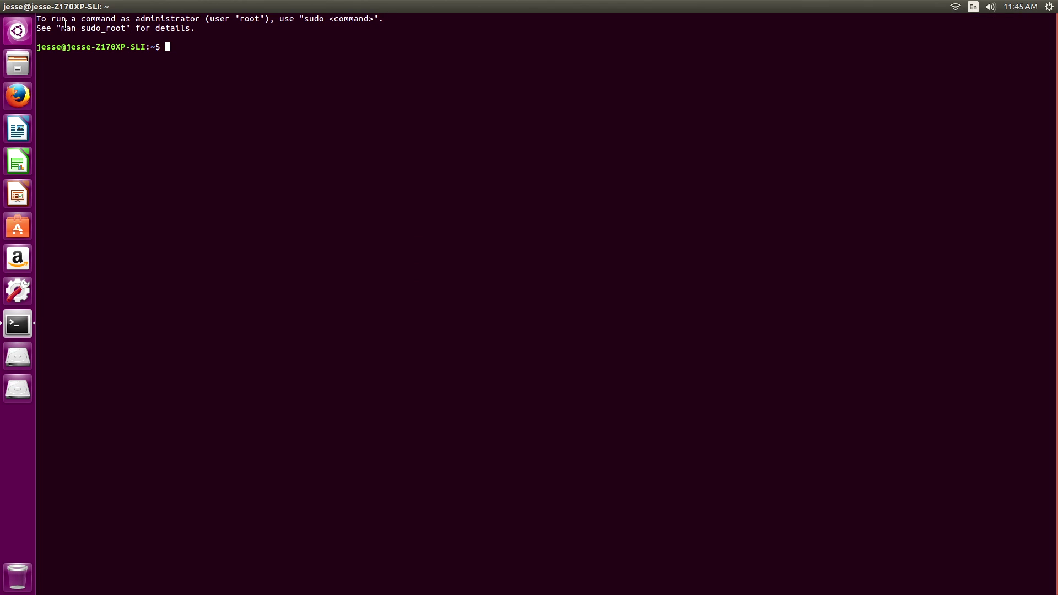
right_click(15, 333)
left_click(53, 358)
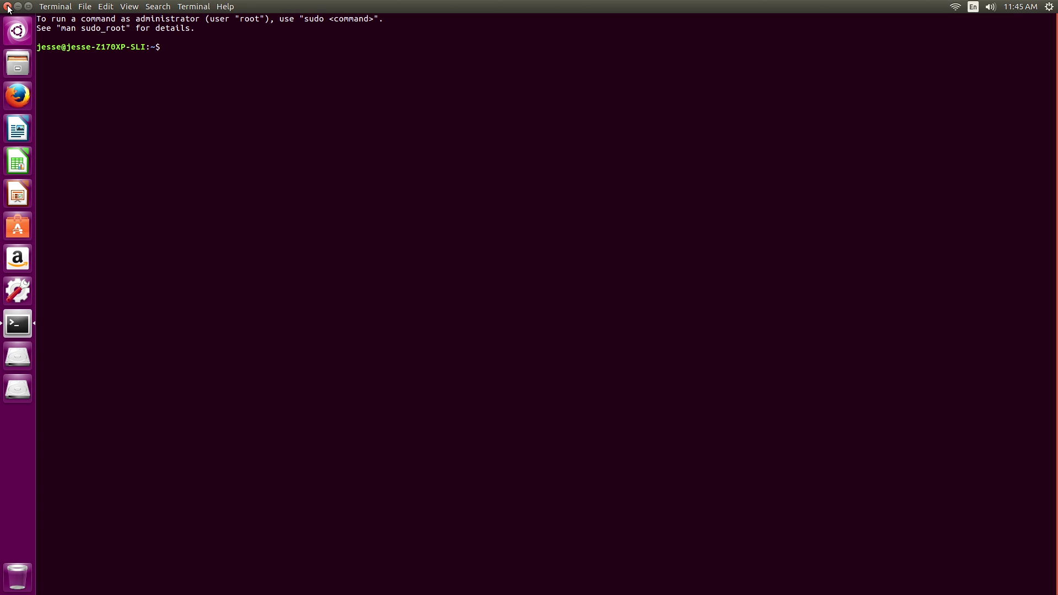
left_click(7, 6)
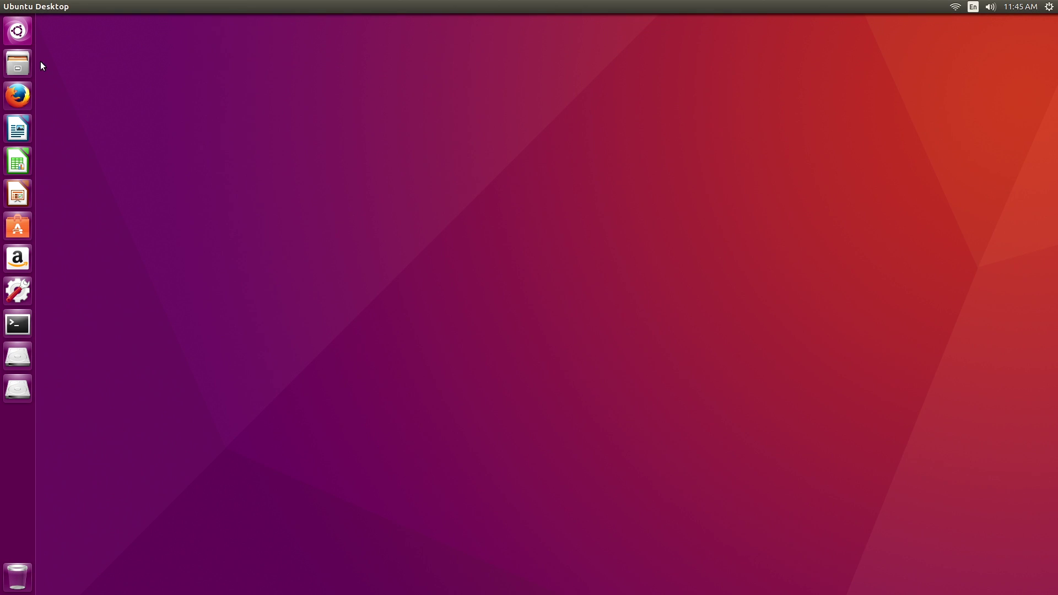
left_click(17, 325)
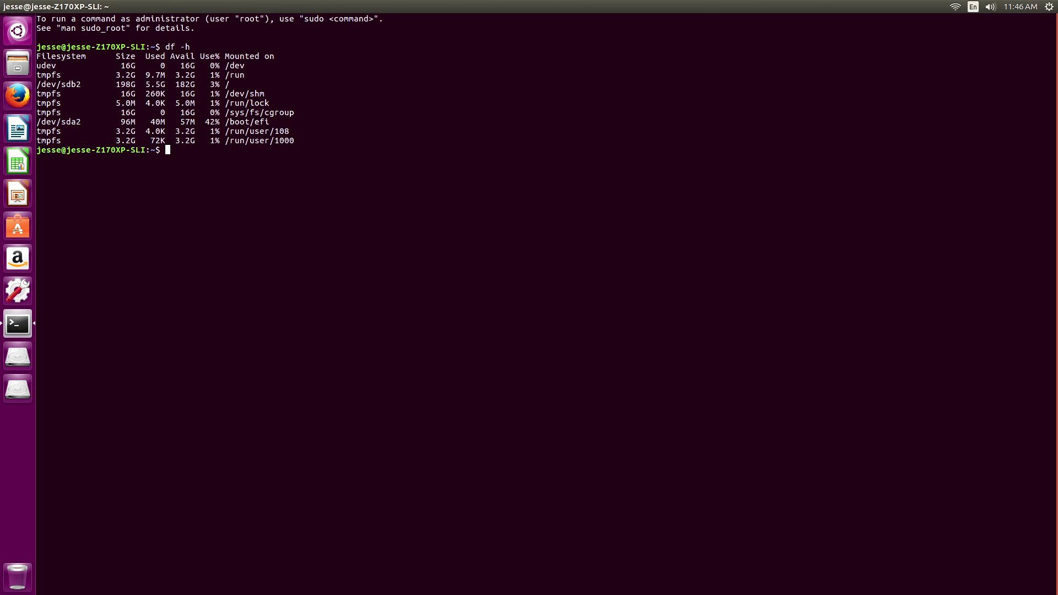